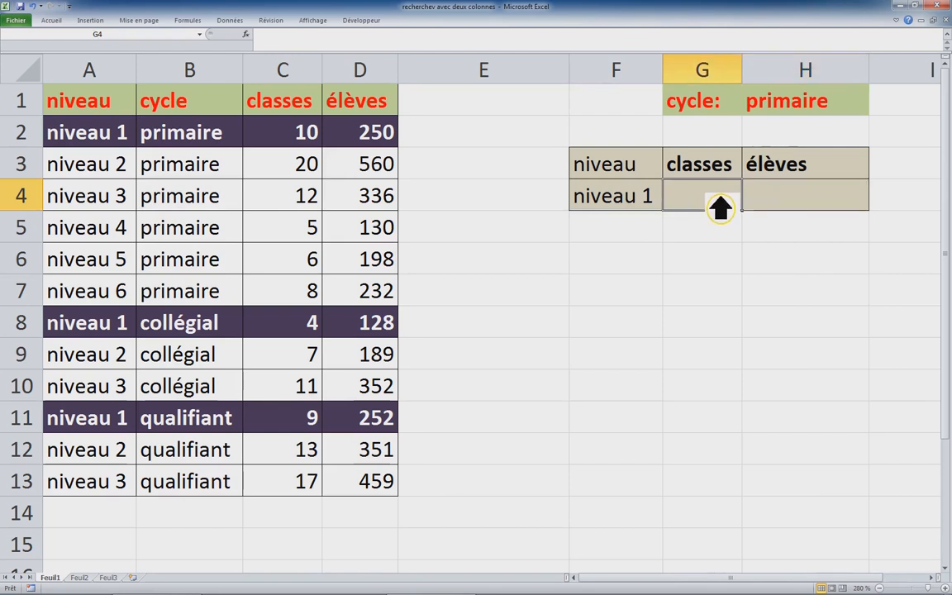
Start a RECHERCHEV formula in G4 with F4 as the lookup value
left_click(645, 204)
left_click(715, 205)
type("=recj")
key("BackSpace")
type("ch")
left_click(712, 198)
key("BackSpace")
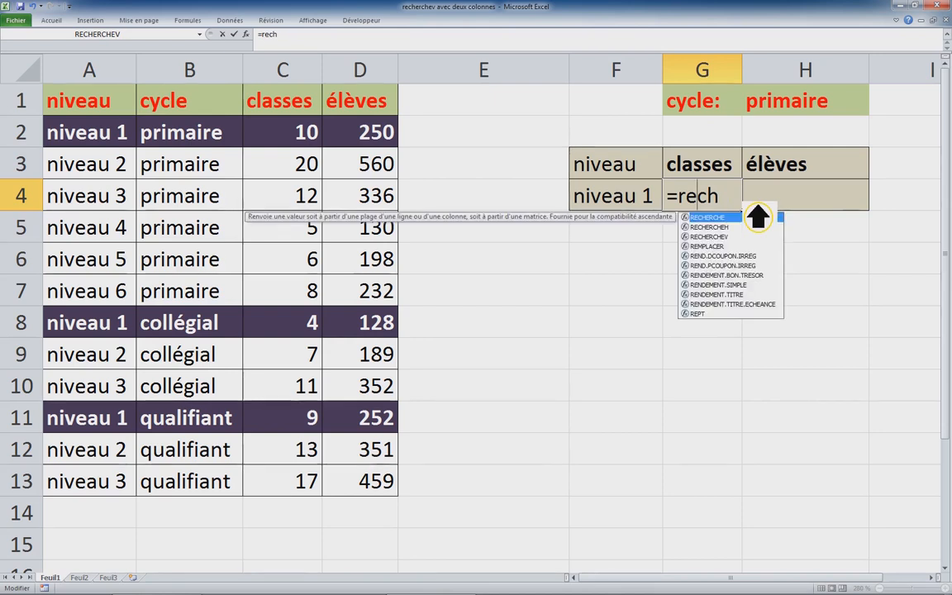
left_click(708, 236)
double_click(708, 236)
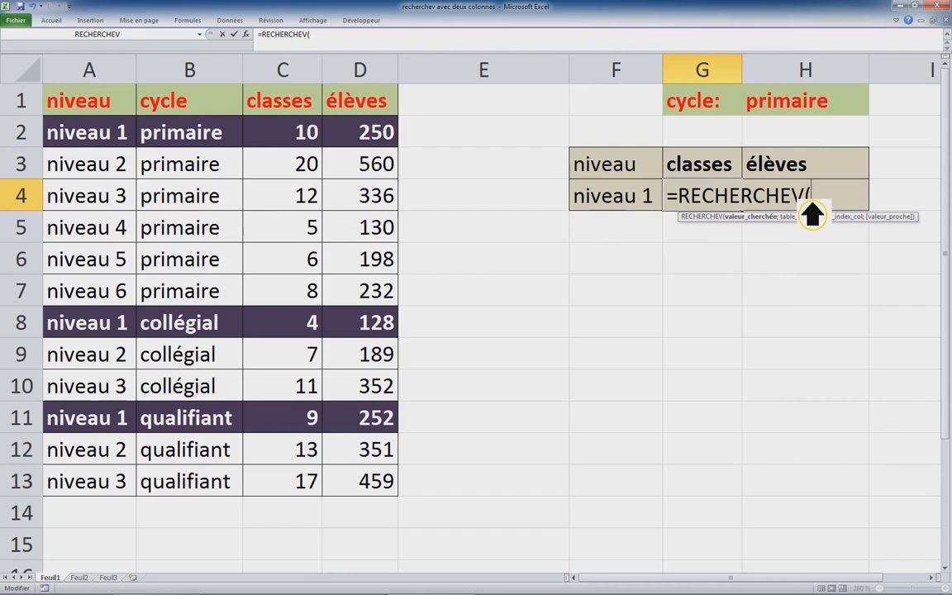
left_click(632, 203)
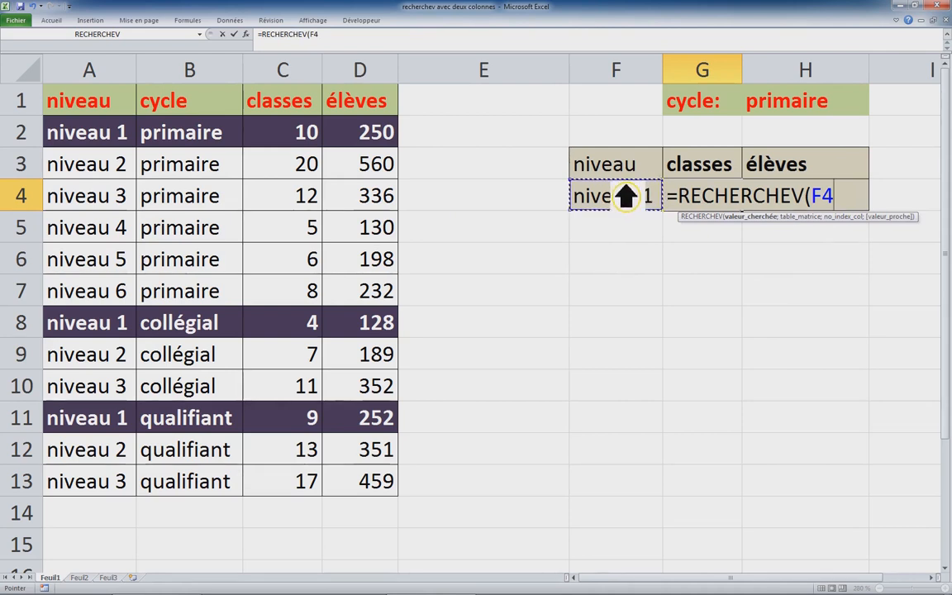
type(";")
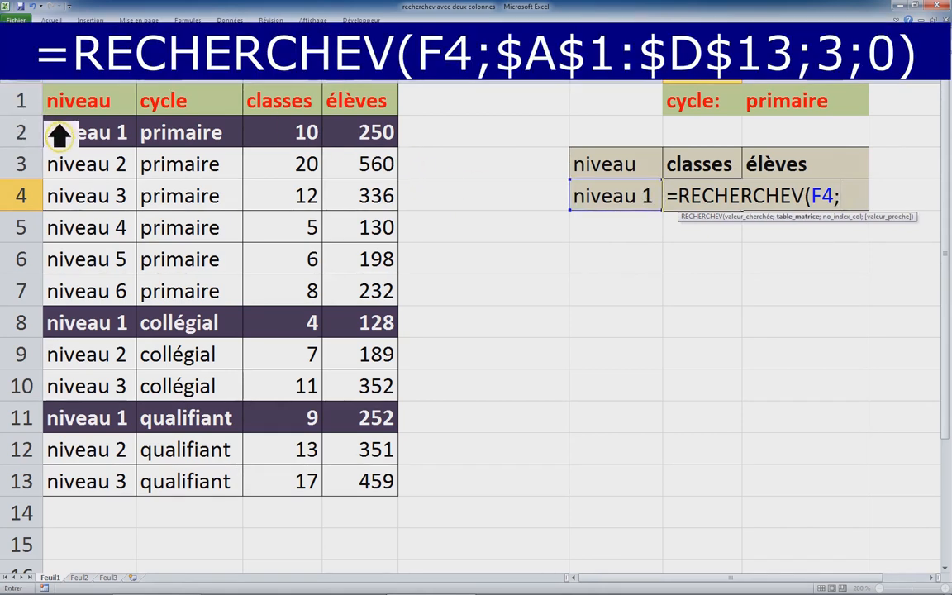
Complete the G4 lookup with the absolute table range $A$1:$D$13, column index 3 and exact match 0
left_click_drag(63, 112, 383, 494)
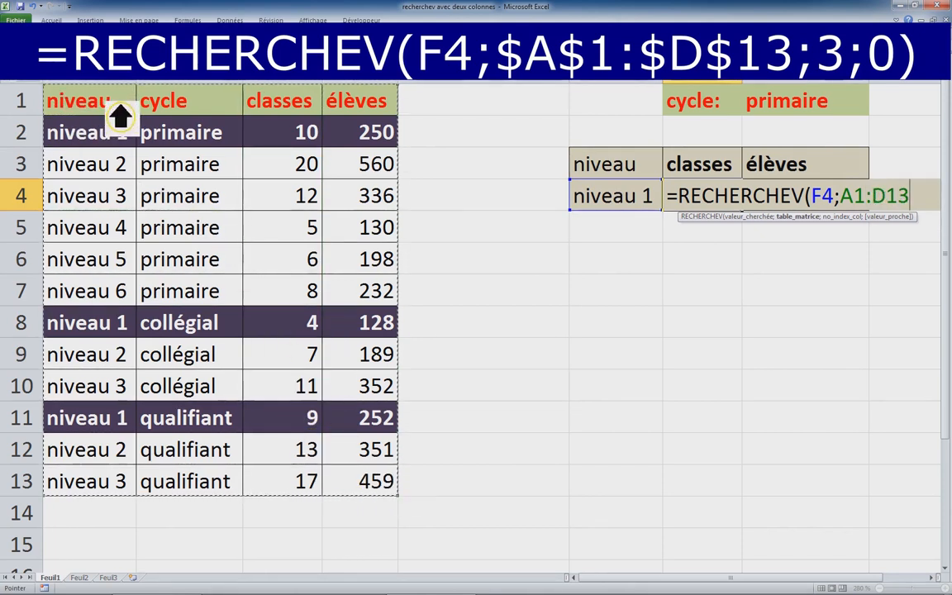
key("F4")
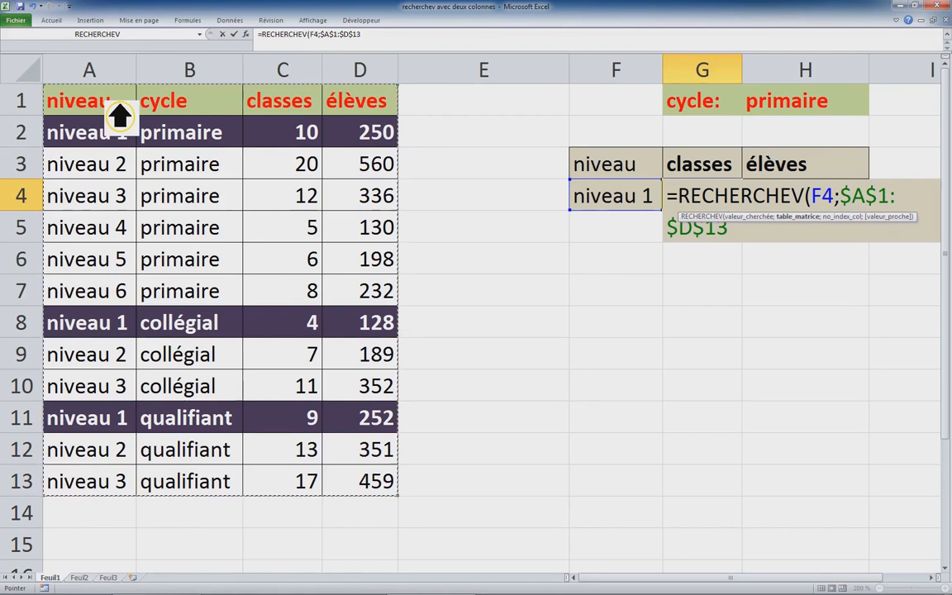
type(";")
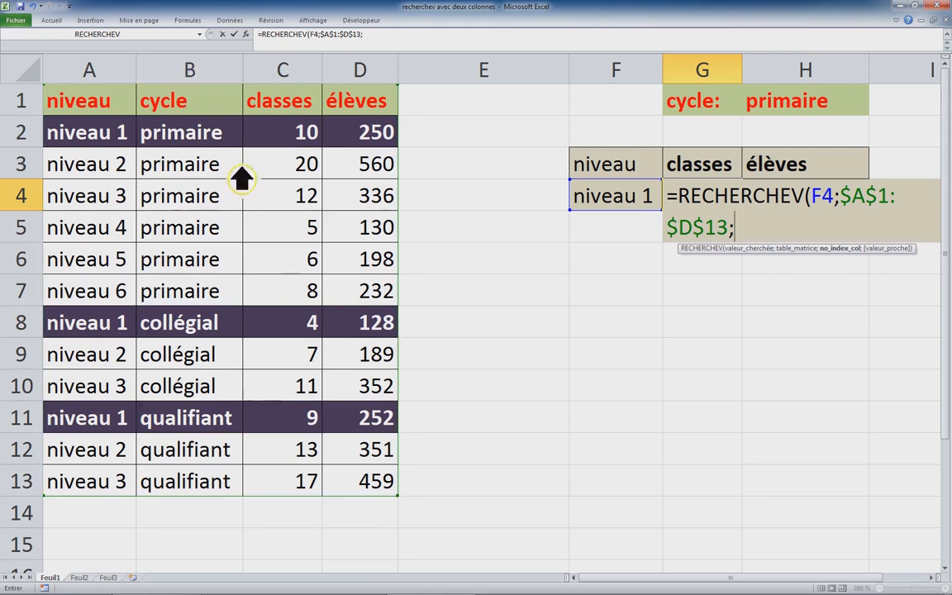
type("3")
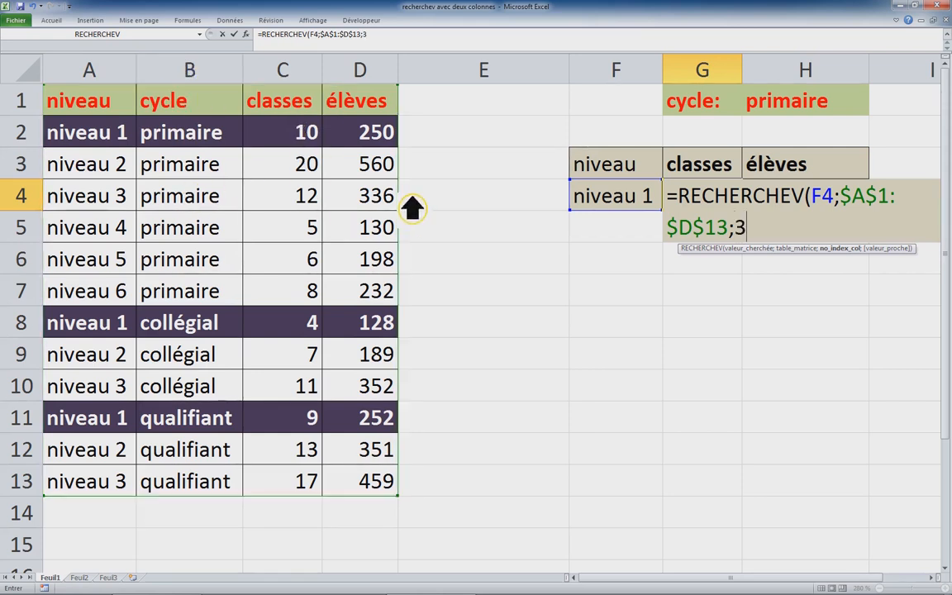
type(";")
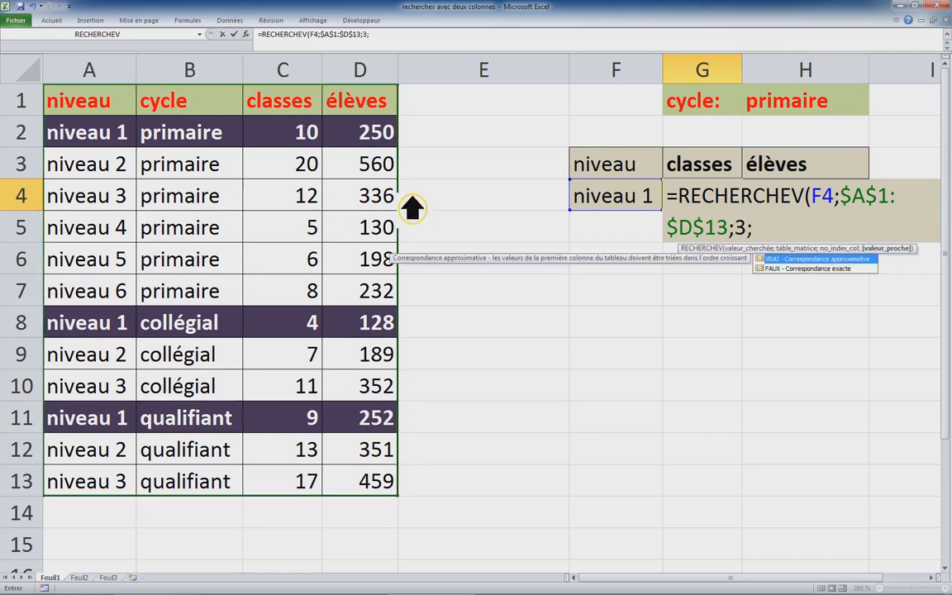
type("0)")
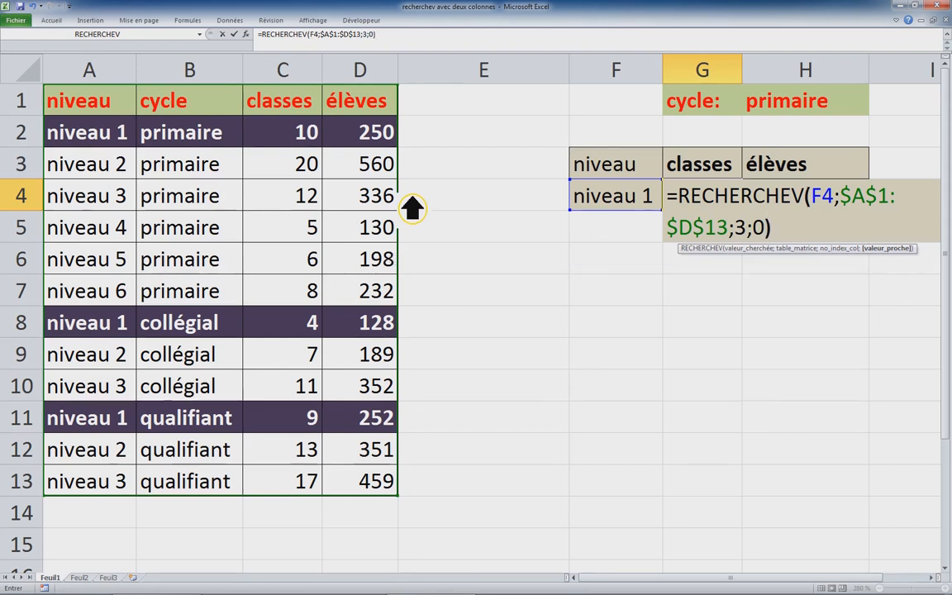
key("Return")
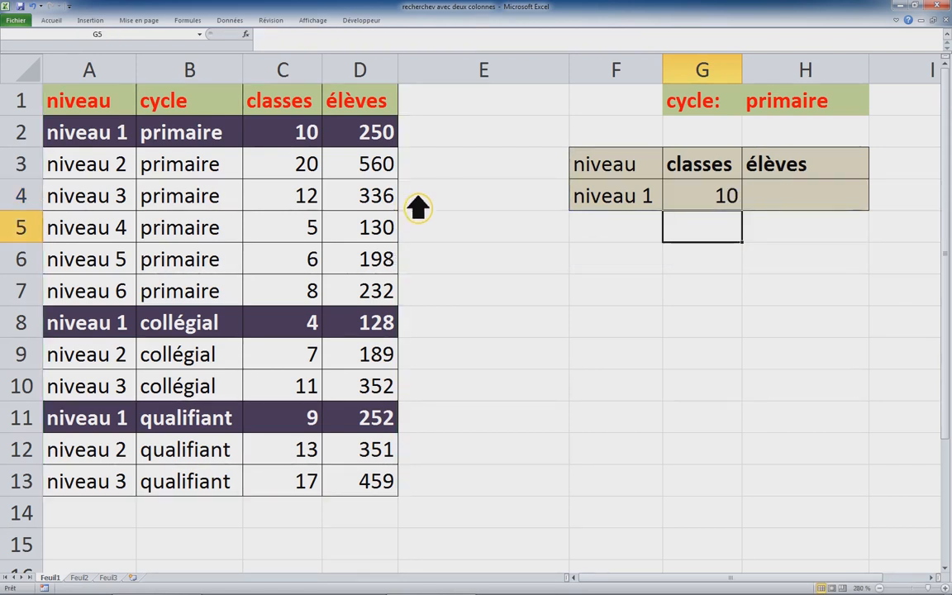
Change the cycle criterion in H1 to collégial
left_click(231, 169)
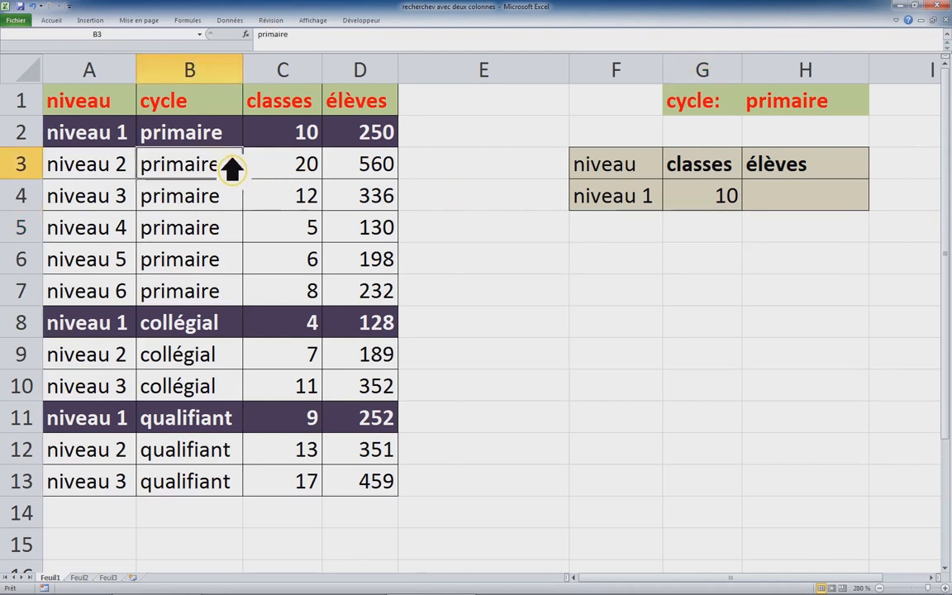
left_click(791, 113)
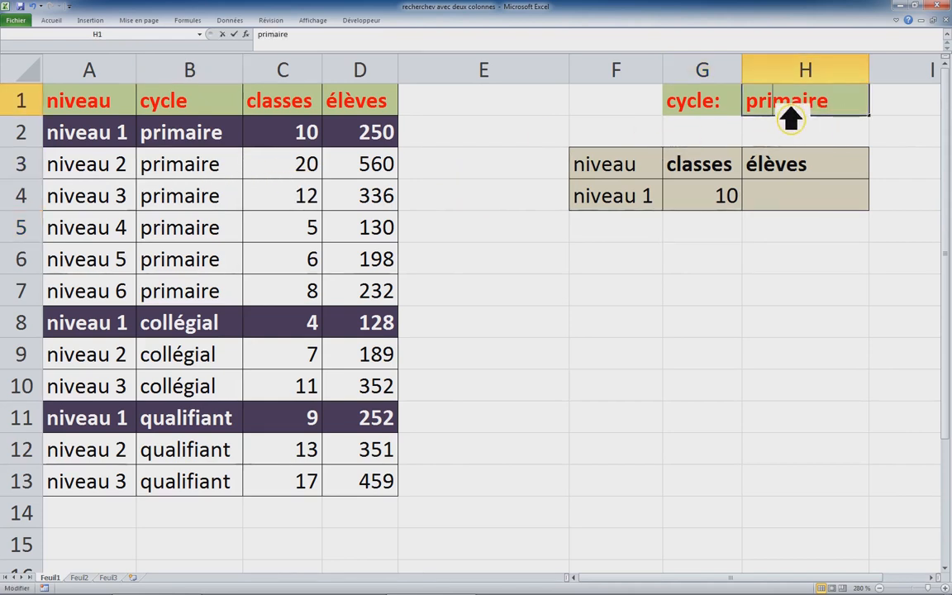
double_click(766, 116)
left_click_drag(767, 116, 869, 118)
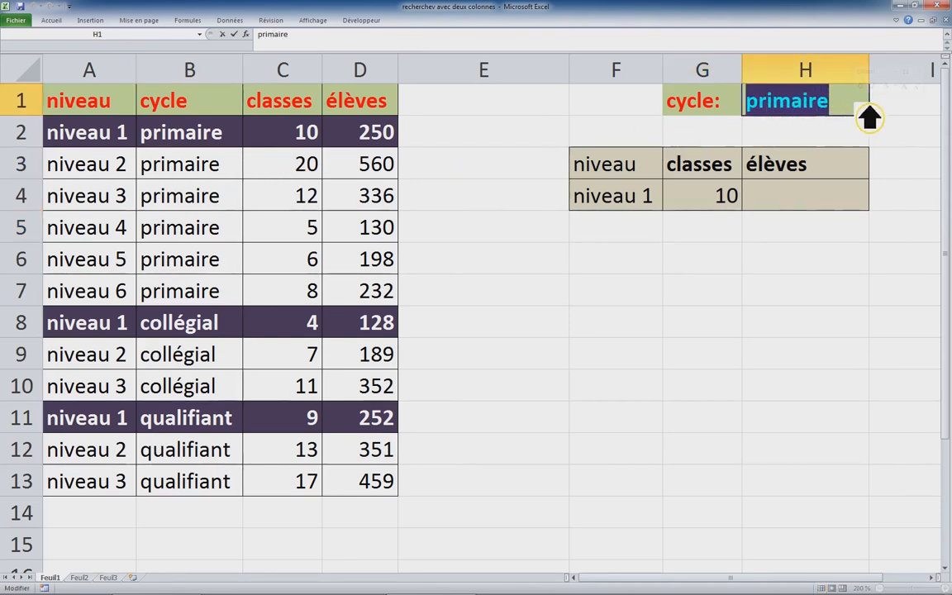
type("co")
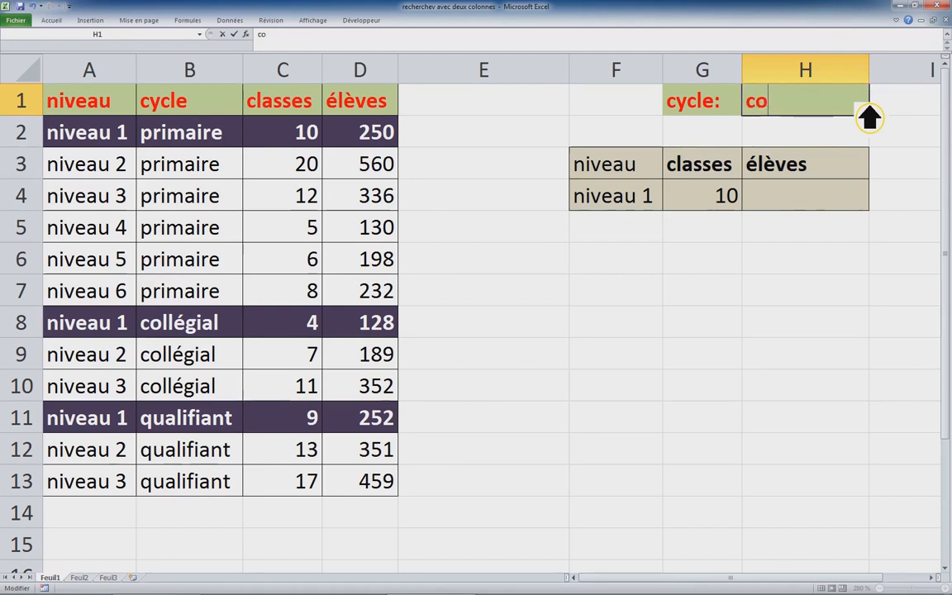
type("llégial")
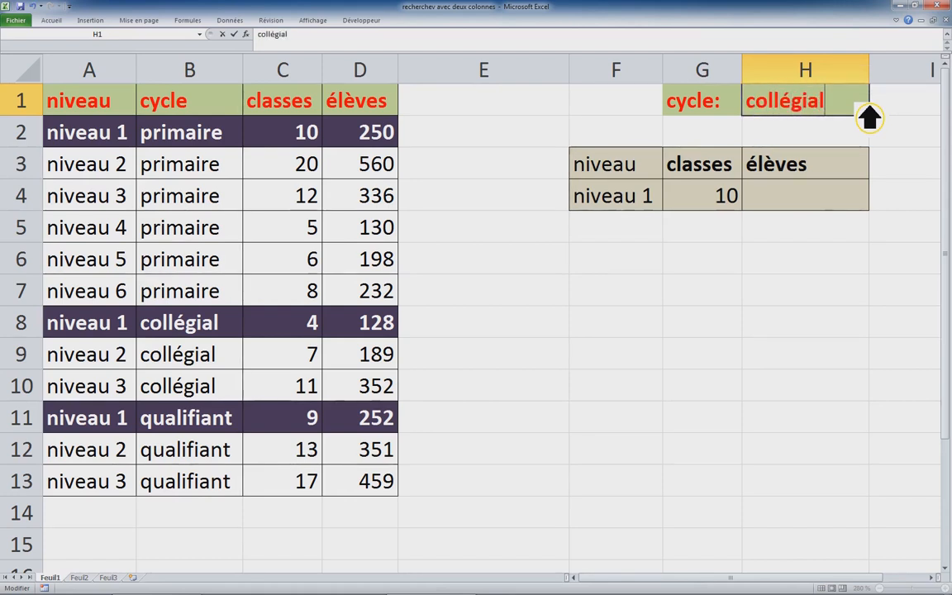
key("Return")
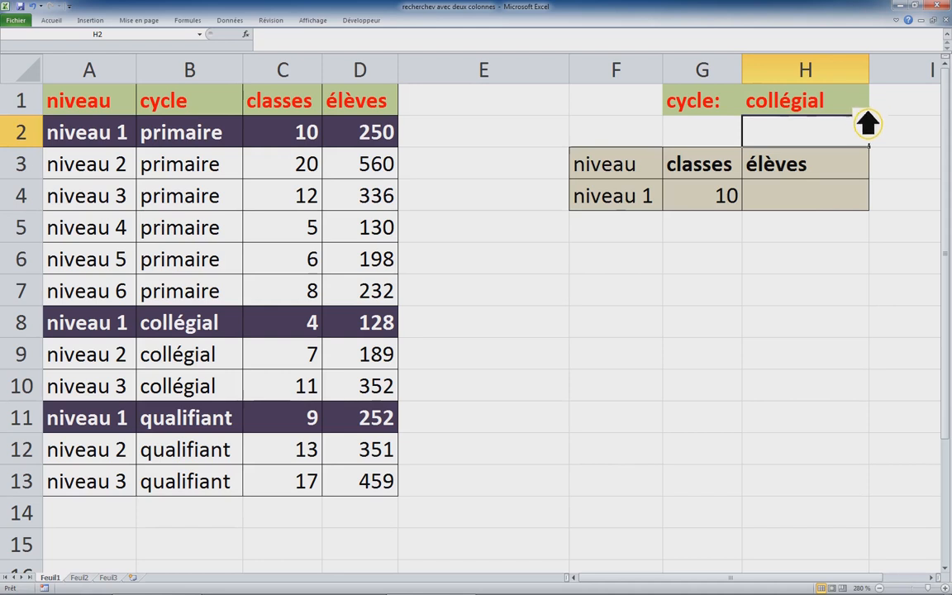
Inspect the RECHERCHEV formula in G4 without changing it
left_click(716, 206)
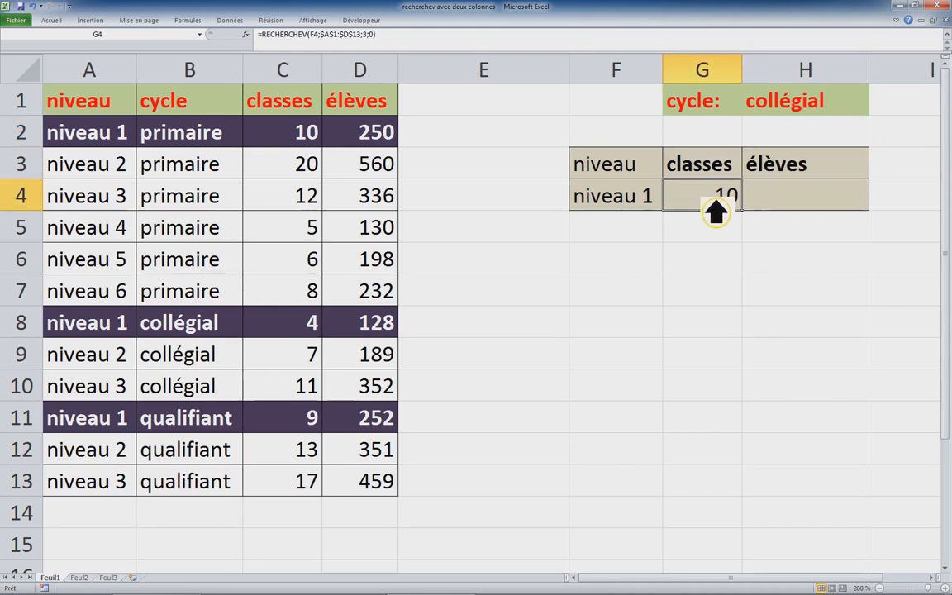
double_click(712, 211)
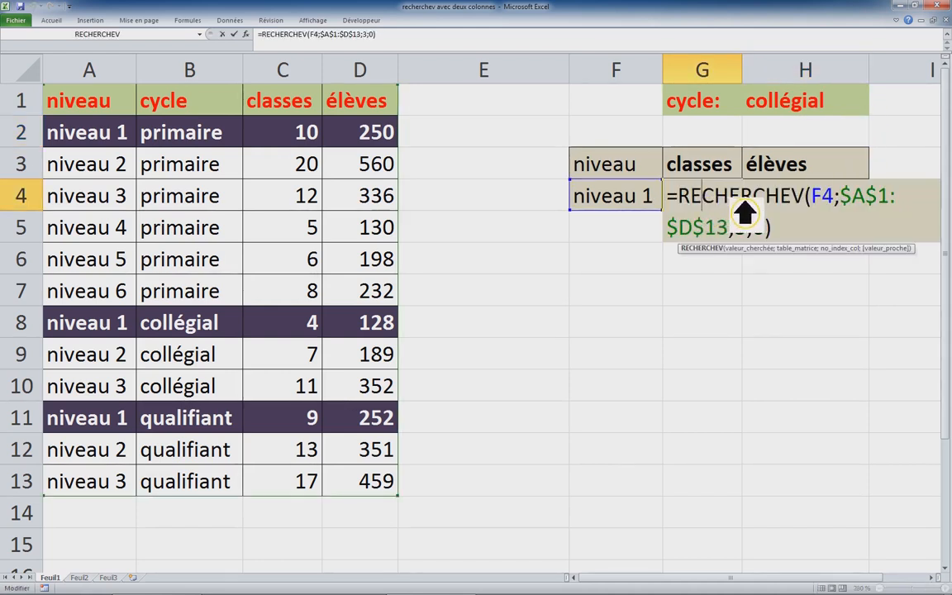
left_click_drag(690, 202, 790, 212)
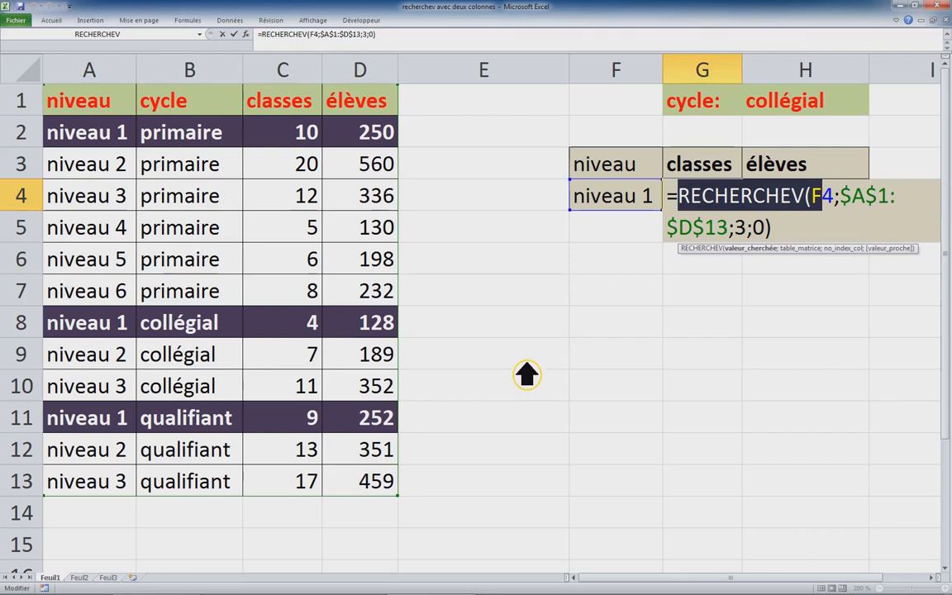
key("Escape")
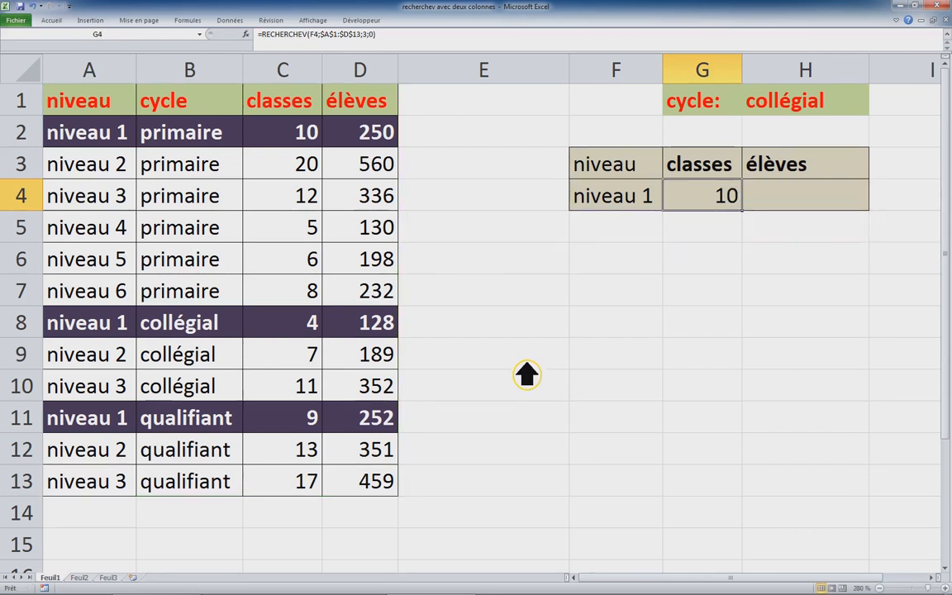
Compare the niveau 1 rows of the primaire, collégial and qualifiant cycles in the source table
left_click_drag(100, 139, 371, 147)
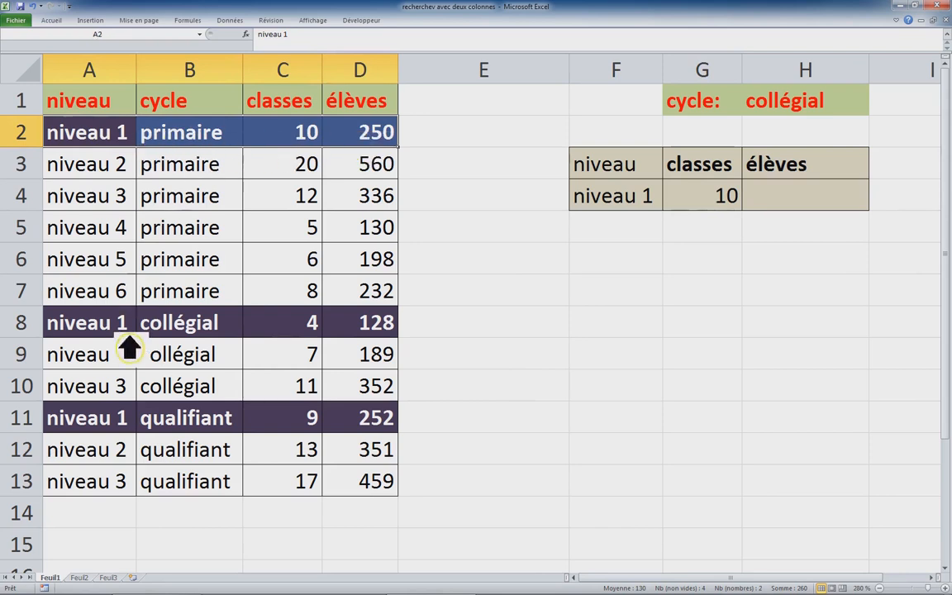
left_click(112, 147)
left_click_drag(112, 151, 111, 228)
left_click(506, 331)
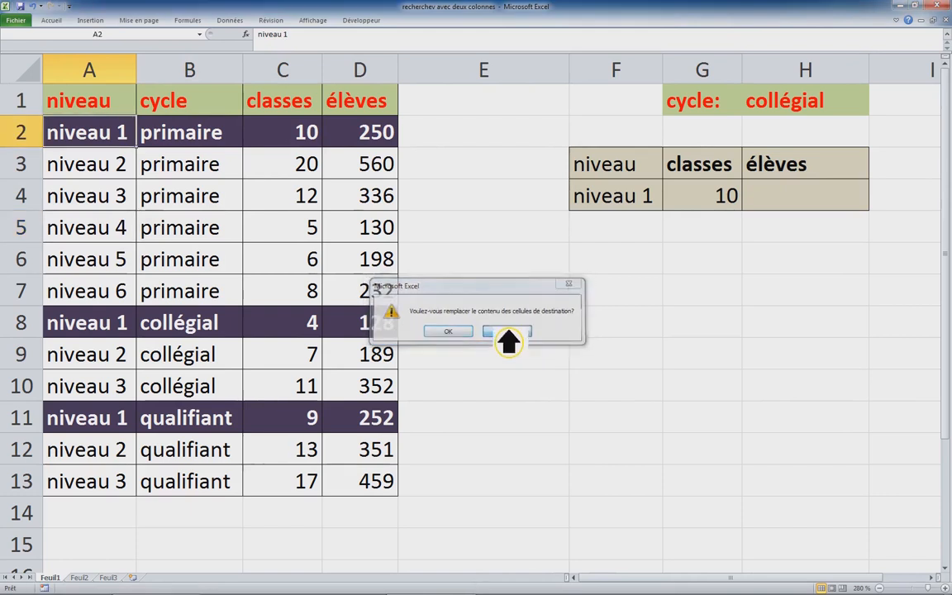
left_click_drag(96, 334, 353, 337)
left_click_drag(90, 423, 380, 438)
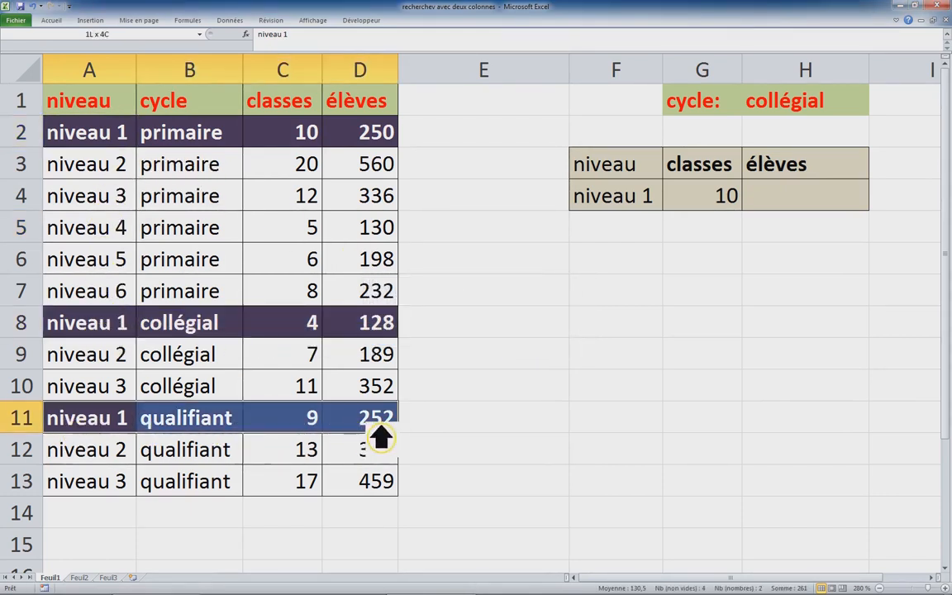
left_click(103, 425)
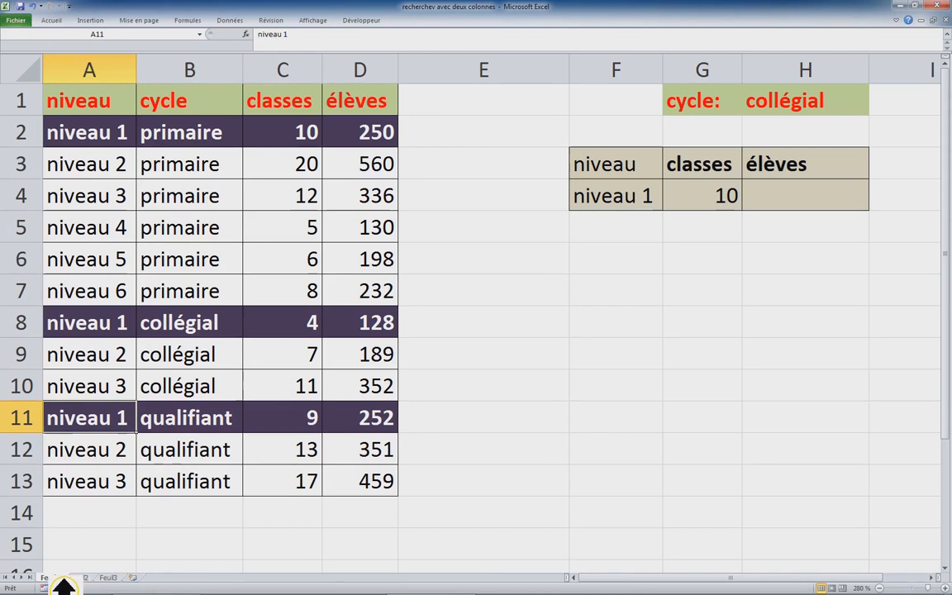
Create a copy of sheet Feuil1 and place it before Feuil1
right_click(62, 585)
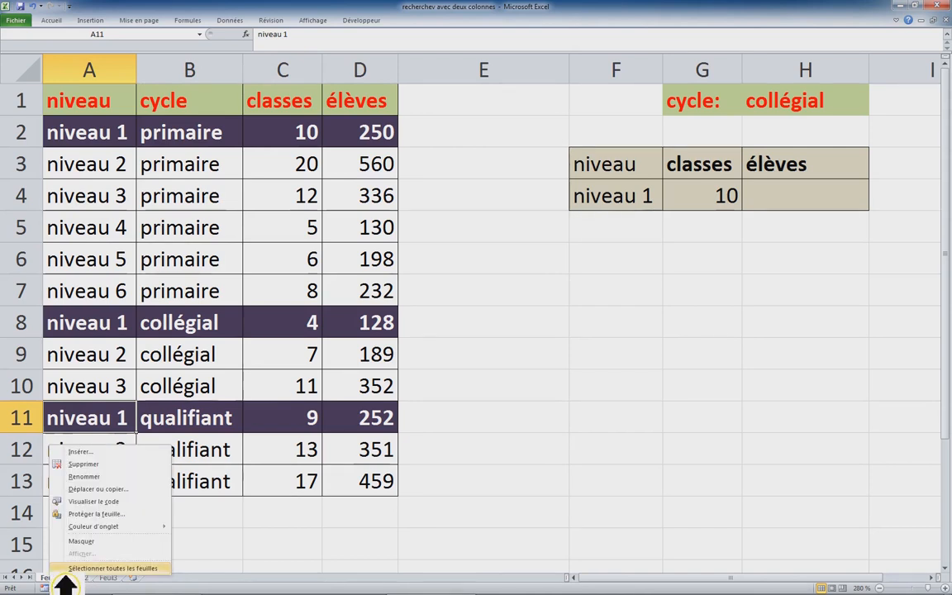
left_click(108, 491)
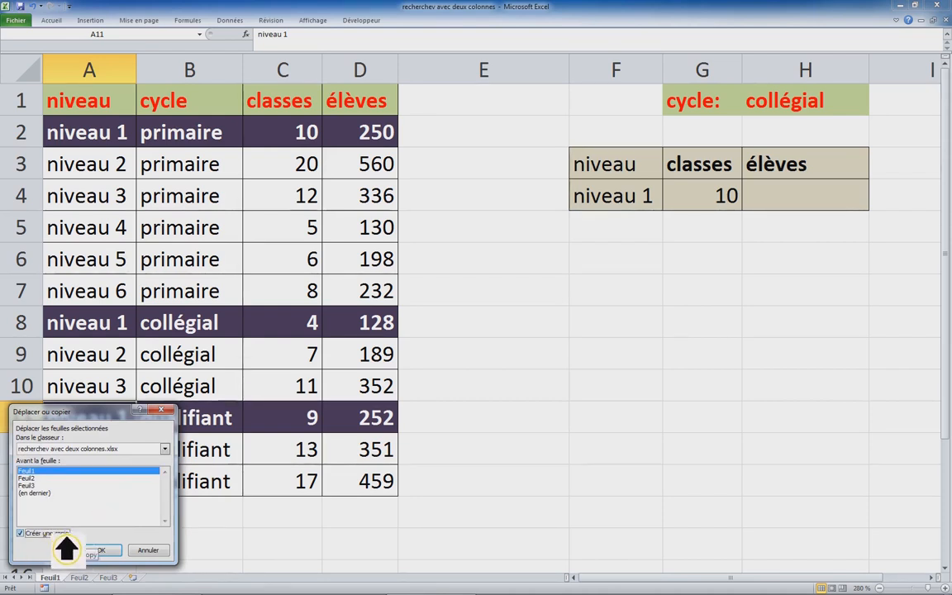
left_click(101, 551)
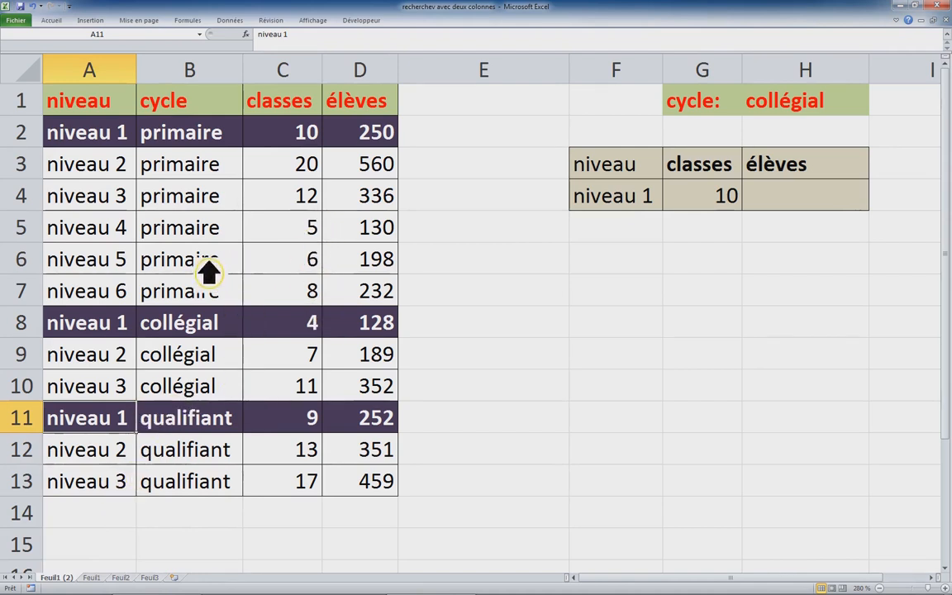
Insert an empty column before the niveau column on the copied sheet
left_click(124, 222)
left_click(104, 83)
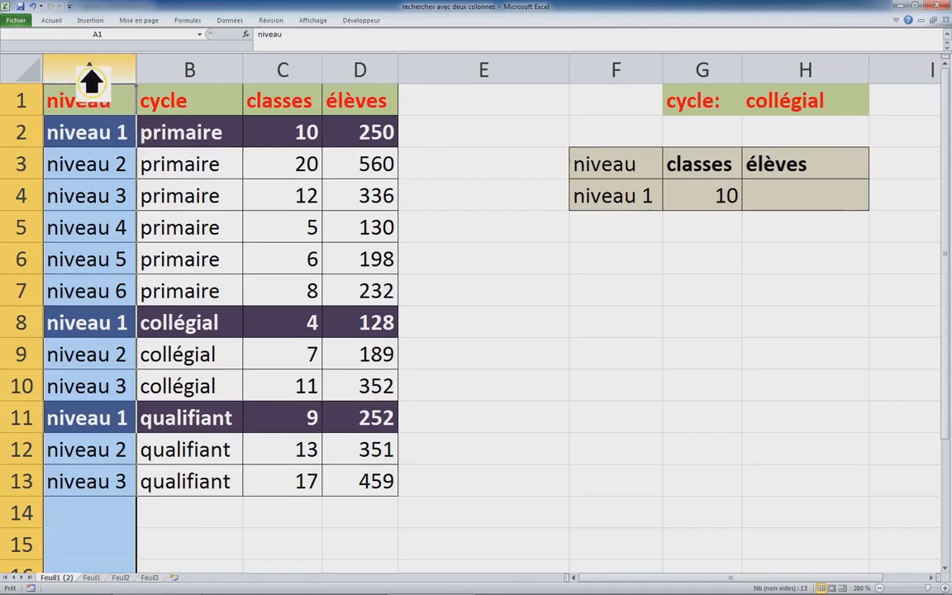
right_click(90, 73)
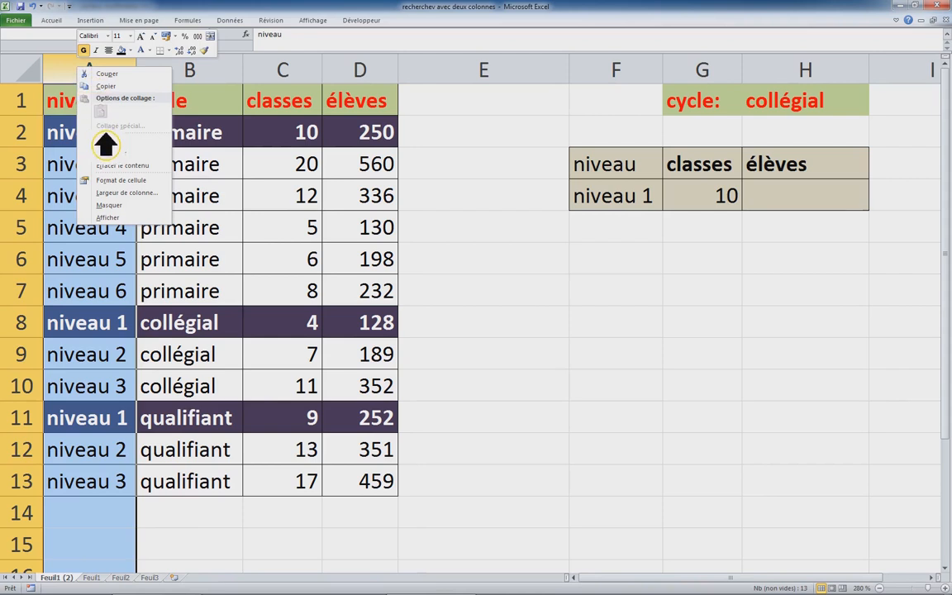
left_click(116, 141)
Enter the header helper in cell A1 of the new column
left_click(132, 113)
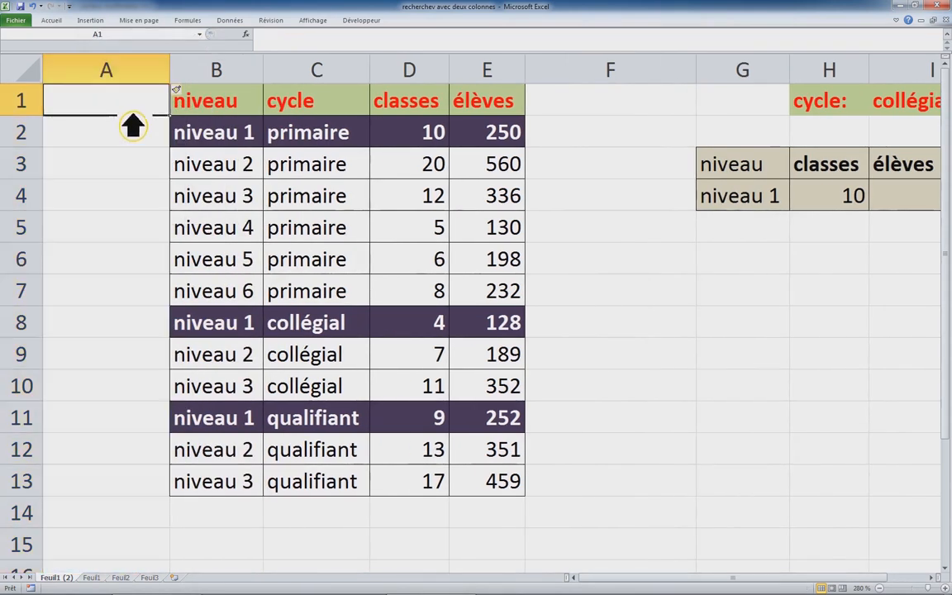
type("c")
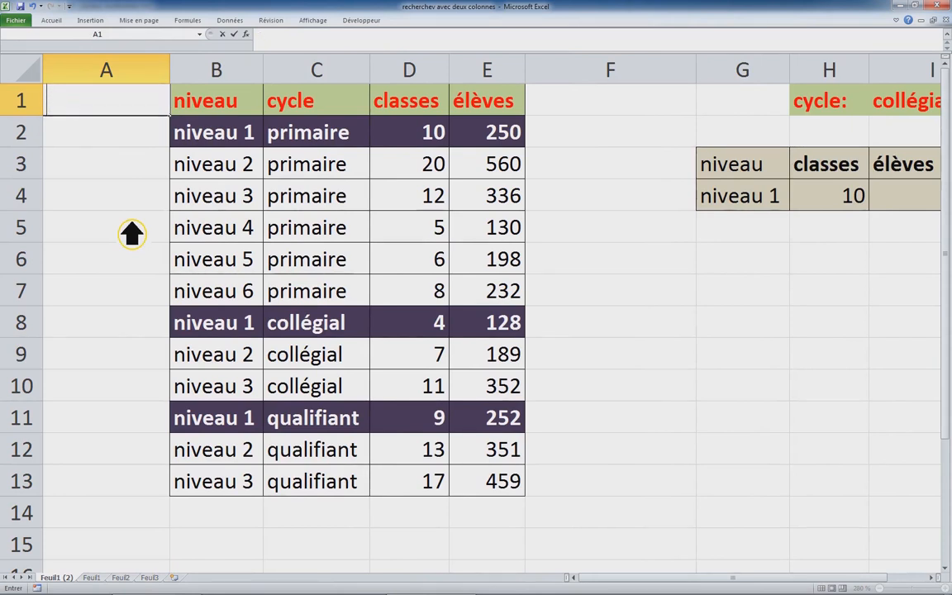
type("help")
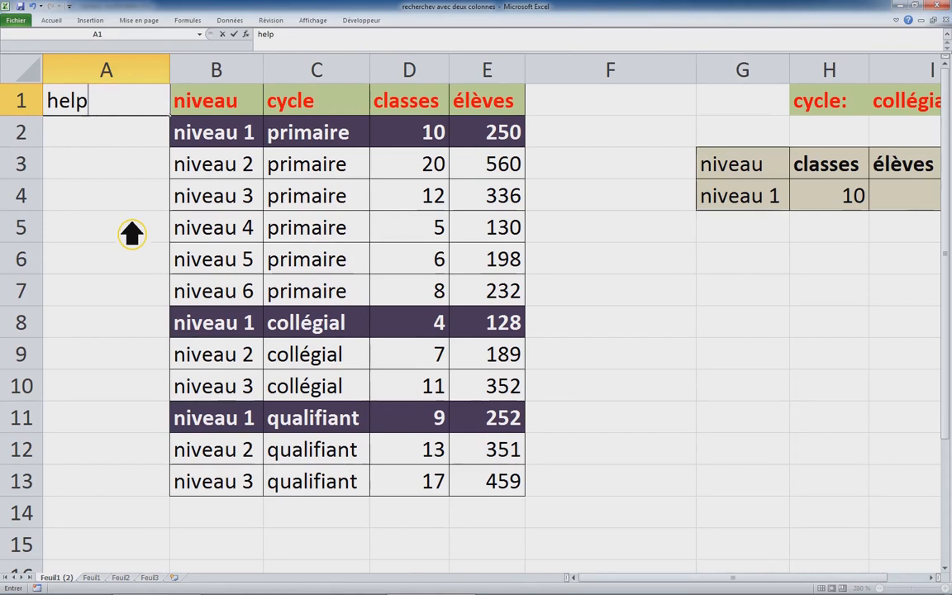
type("er")
key("Return")
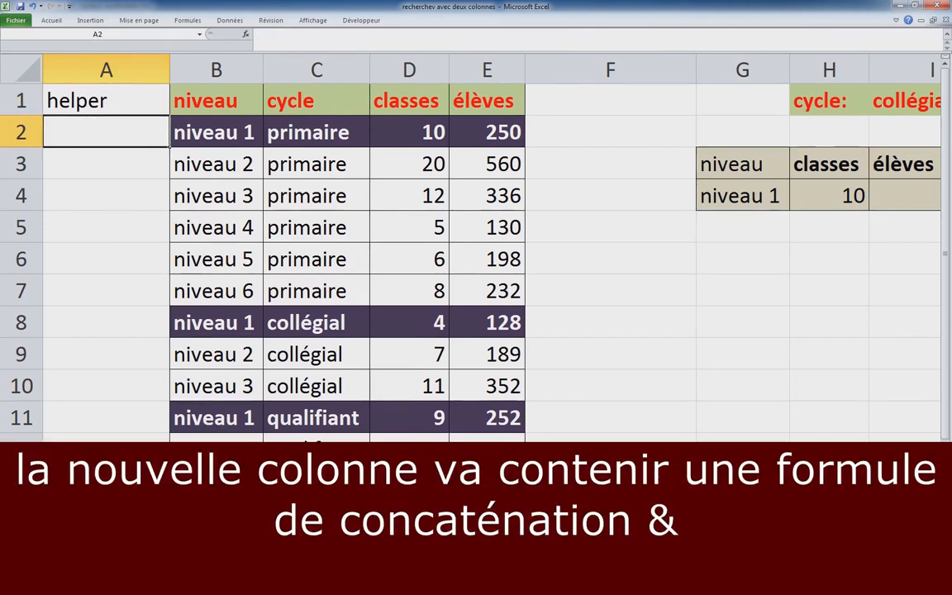
Fill the helper cells A2:A13 with the formula =B2&C2 to join niveau and cycle
left_click(120, 107)
left_click_drag(144, 154, 138, 504)
type("=")
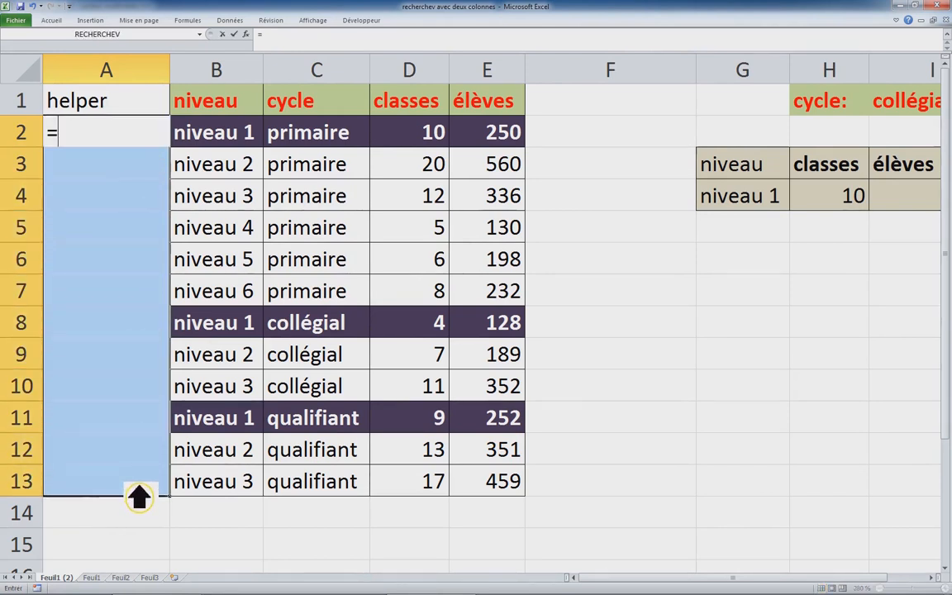
left_click(240, 142)
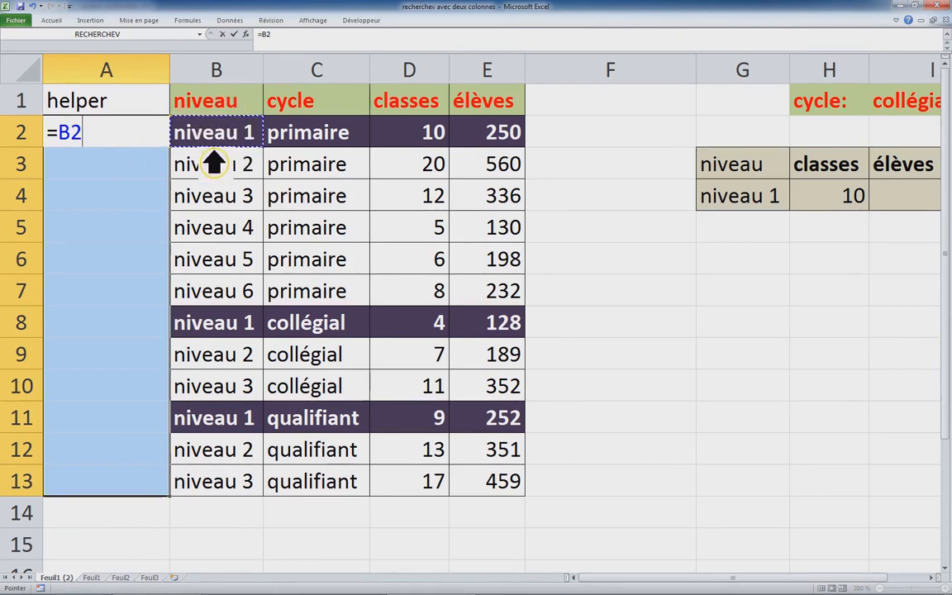
type("&")
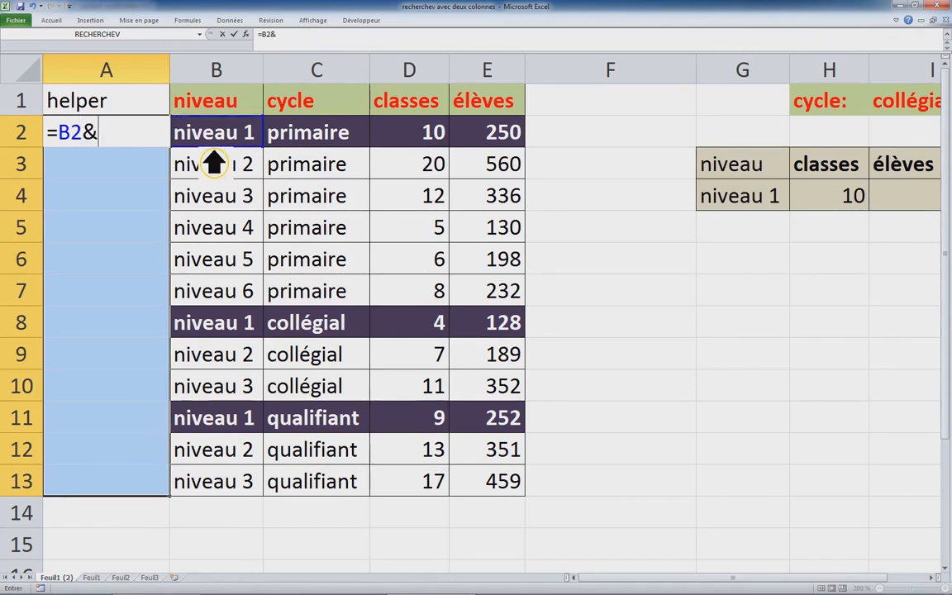
left_click(326, 139)
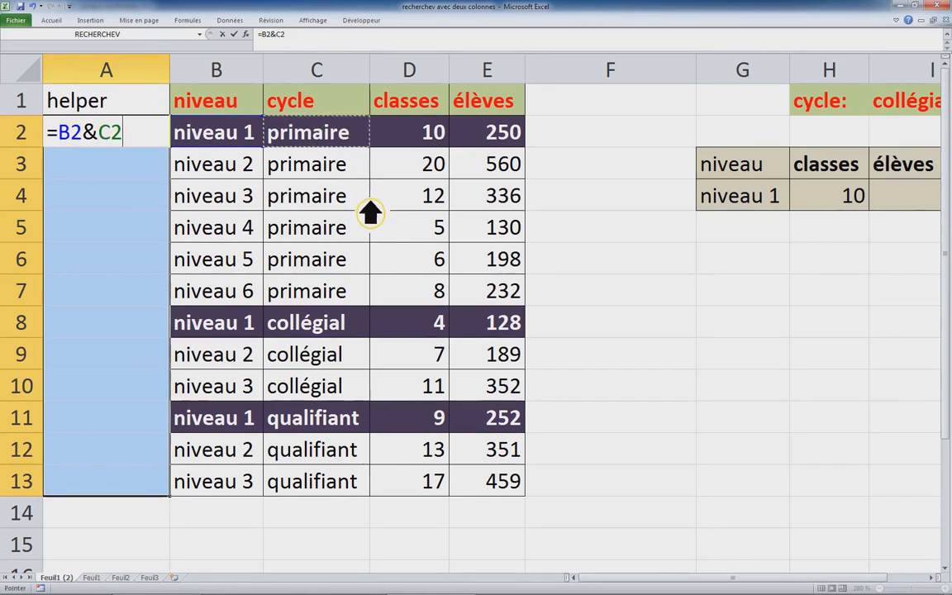
key("ctrl+Return")
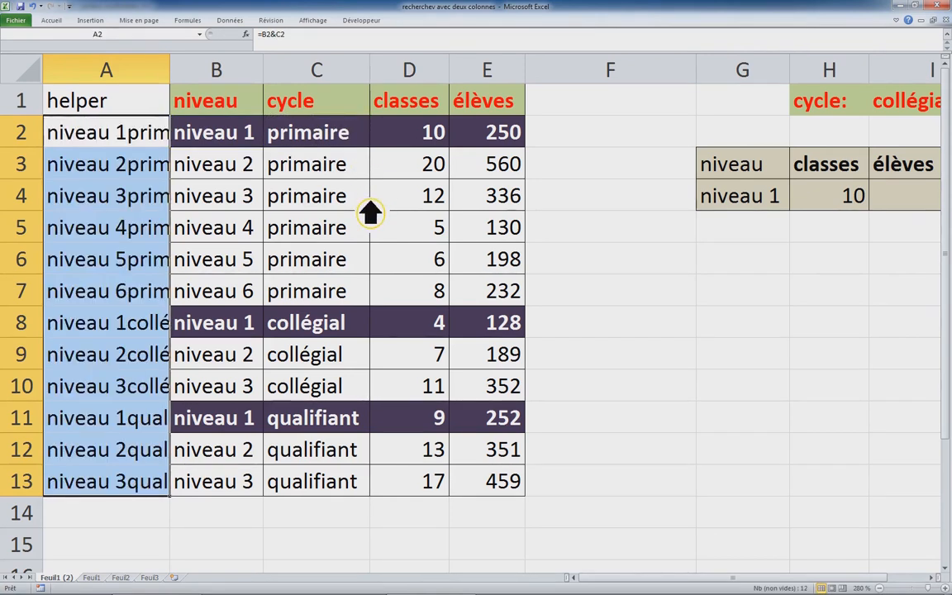
Fit column A to the helper text, tighten its width slightly, and narrow the empty column F
double_click(170, 69)
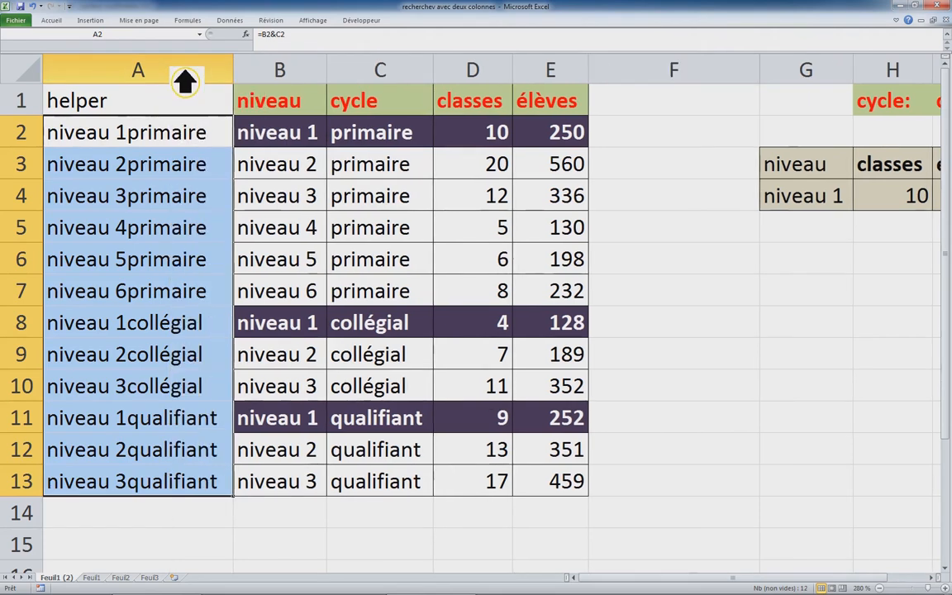
left_click(673, 70)
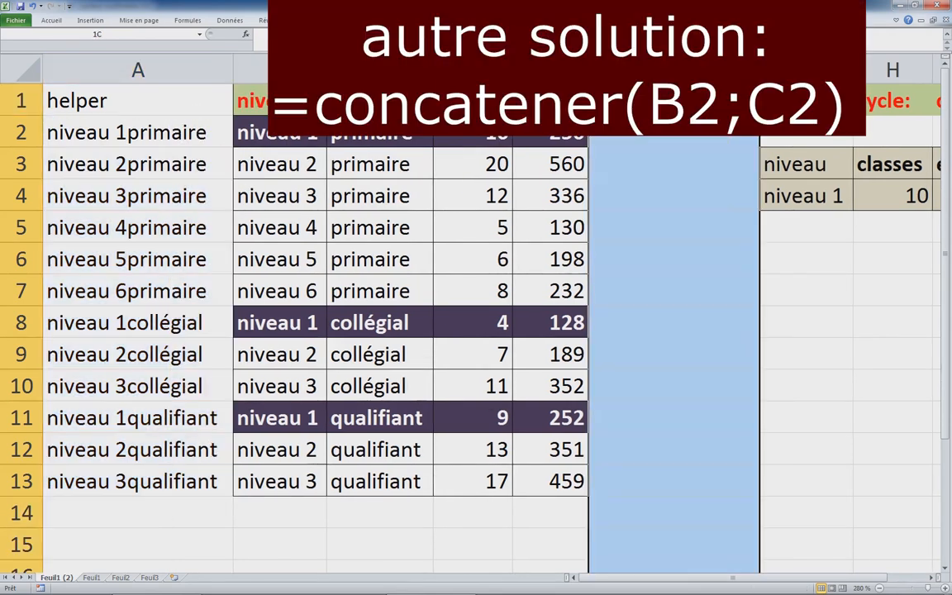
left_click_drag(759, 69, 640, 69)
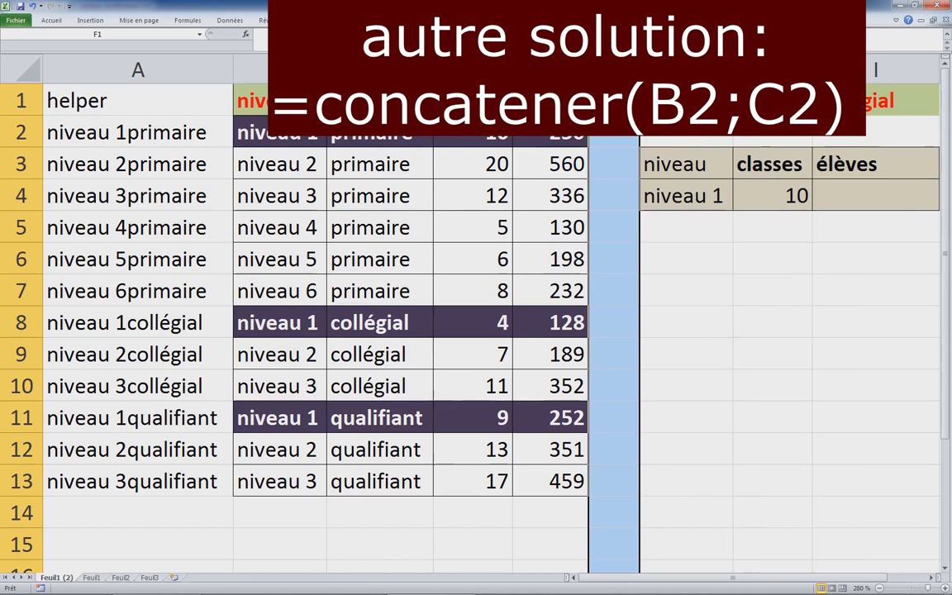
left_click(136, 140)
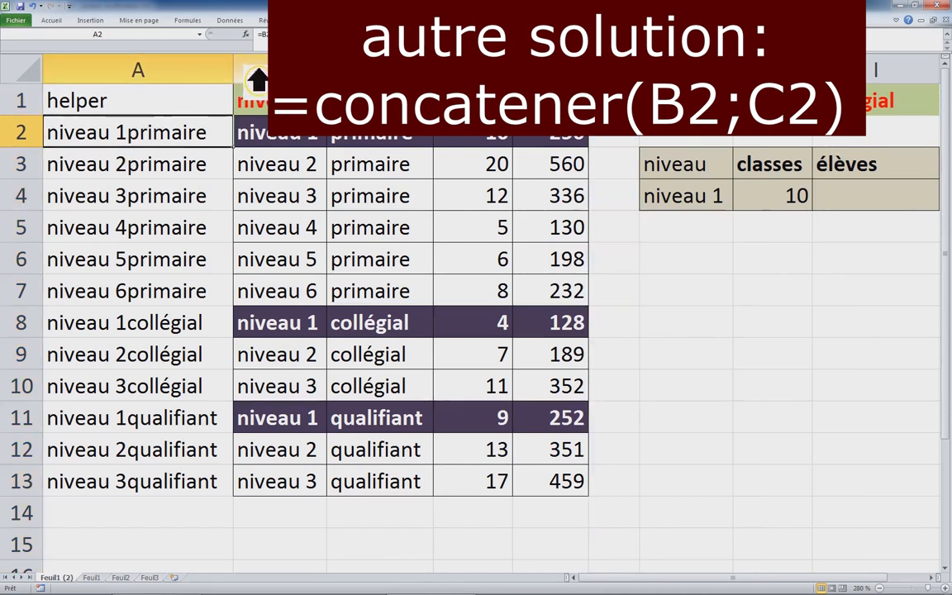
left_click_drag(232, 72, 217, 79)
Reduce the font size of helper cells A2:A13 to 9 and slightly narrow column A
left_click_drag(123, 147, 123, 487)
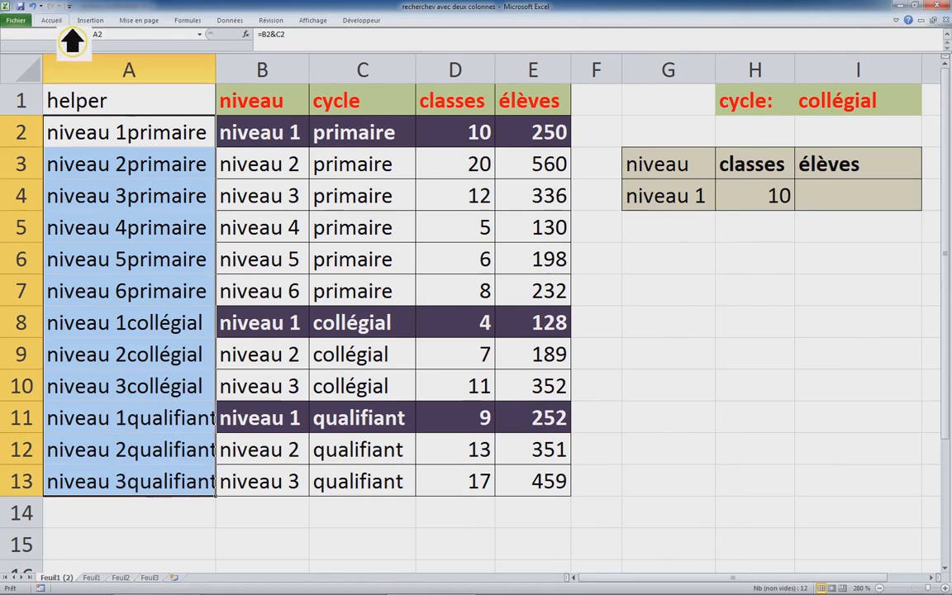
double_click(57, 21)
left_click(237, 40)
left_click(236, 40)
left_click_drag(217, 118, 215, 118)
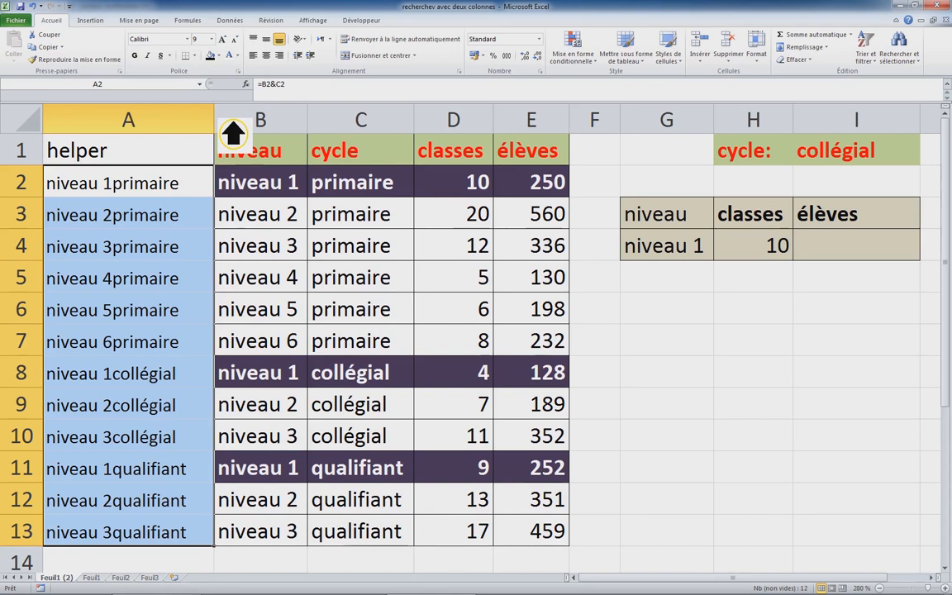
Review the cycle criterion in I1 and the existing RECHERCHEV formula in H4 without changing it
left_click(149, 226)
left_click(866, 162)
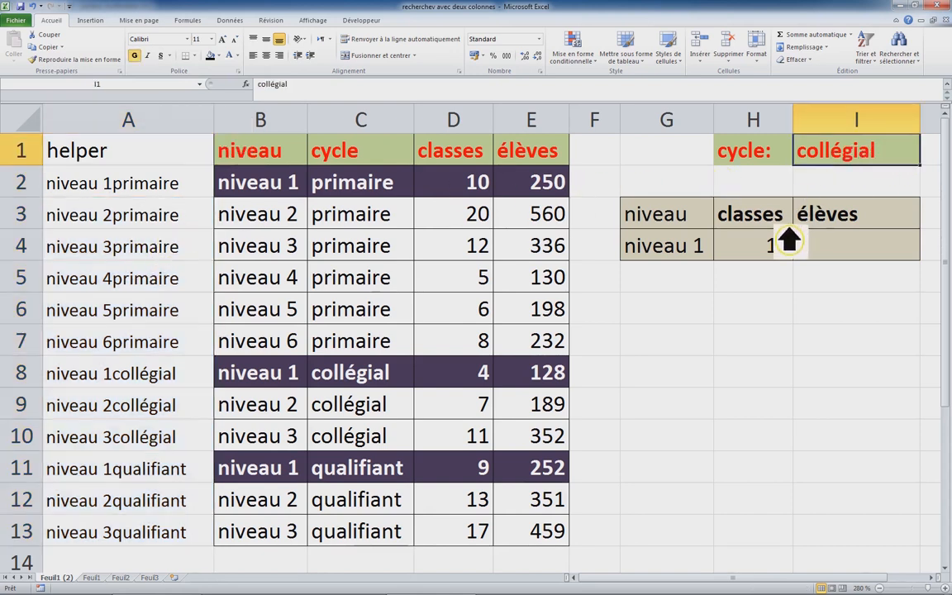
left_click(761, 253)
double_click(762, 261)
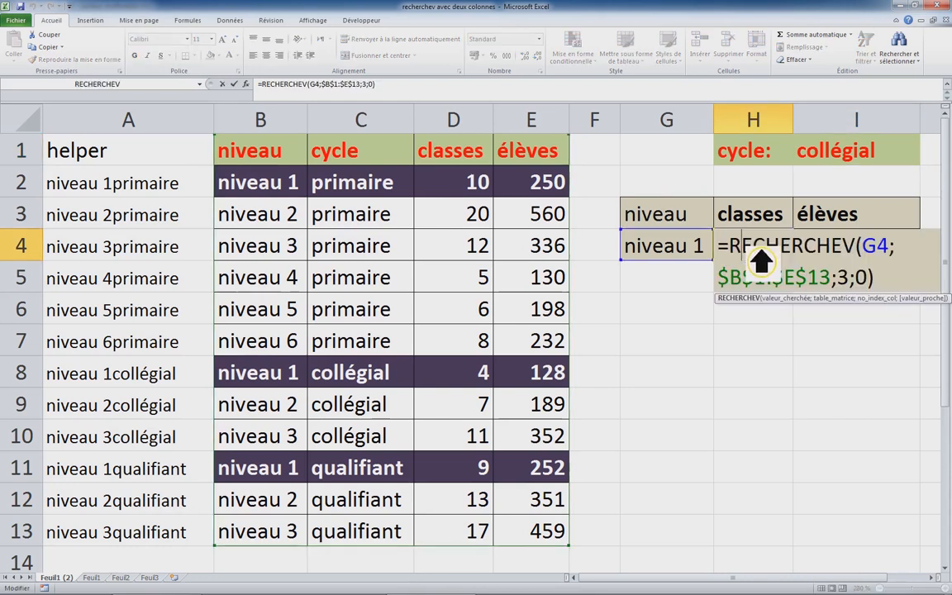
left_click_drag(744, 257, 912, 295)
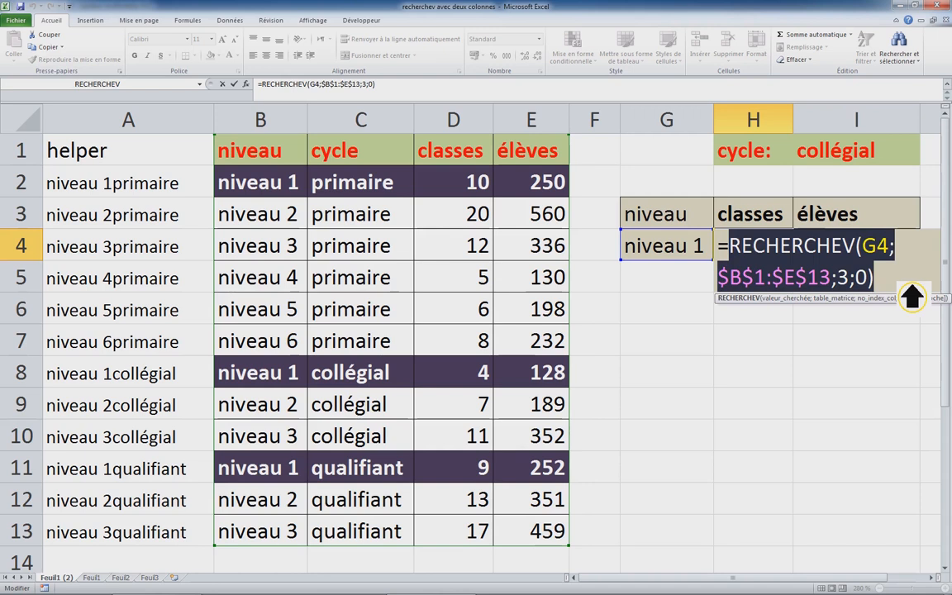
key("Escape")
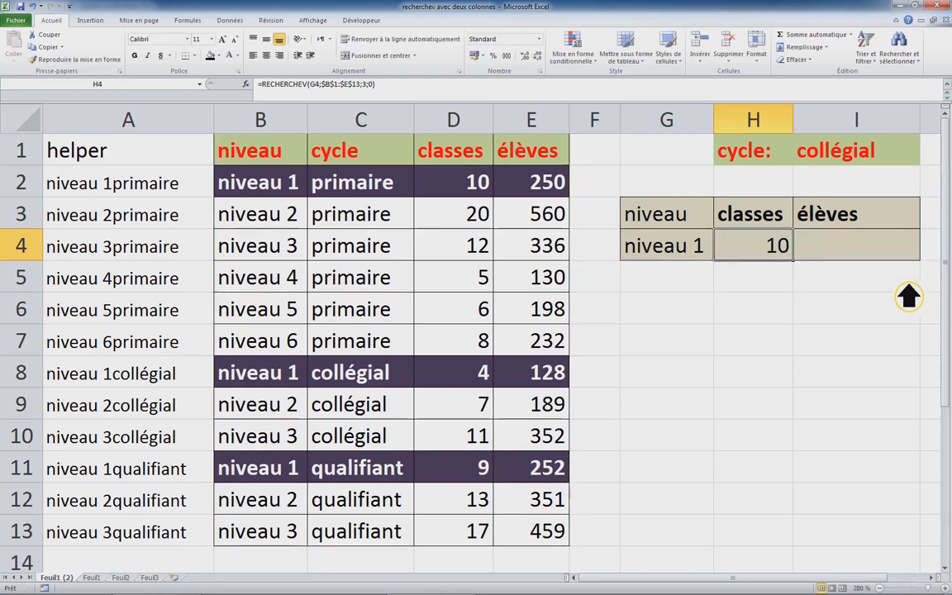
Start a RECHERCHEV formula in cell G6 with G4&I1 as the lookup value
left_click(694, 325)
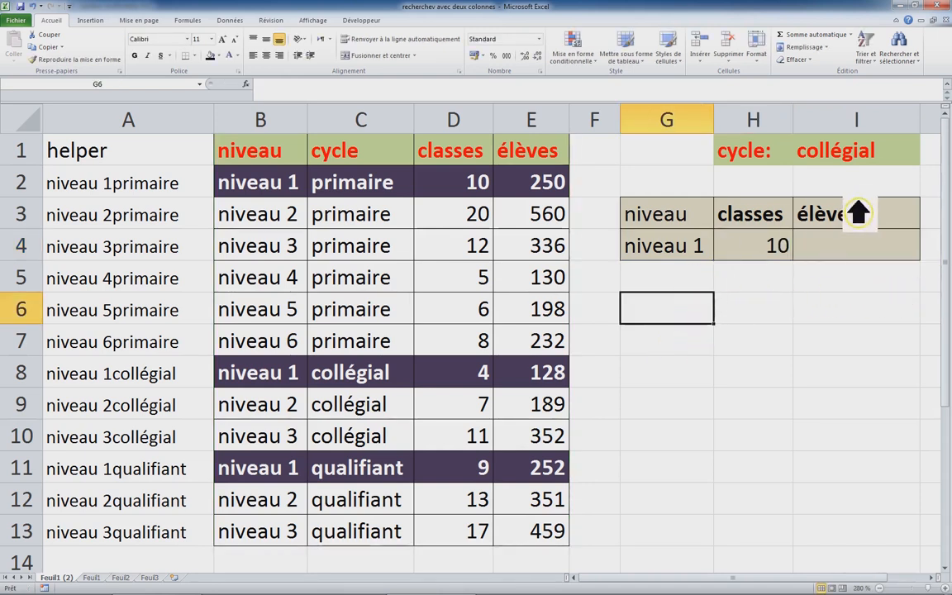
type("=")
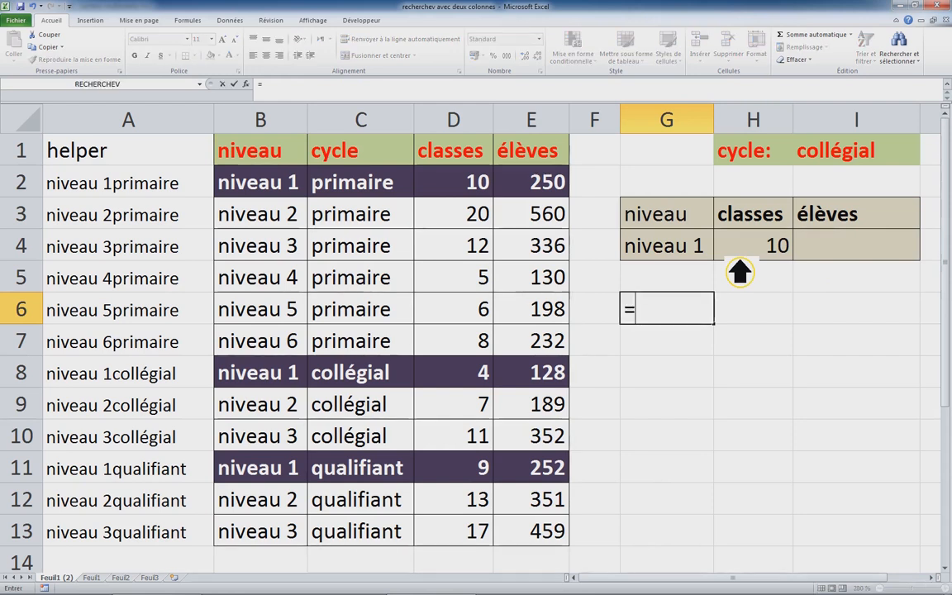
type("rechev")
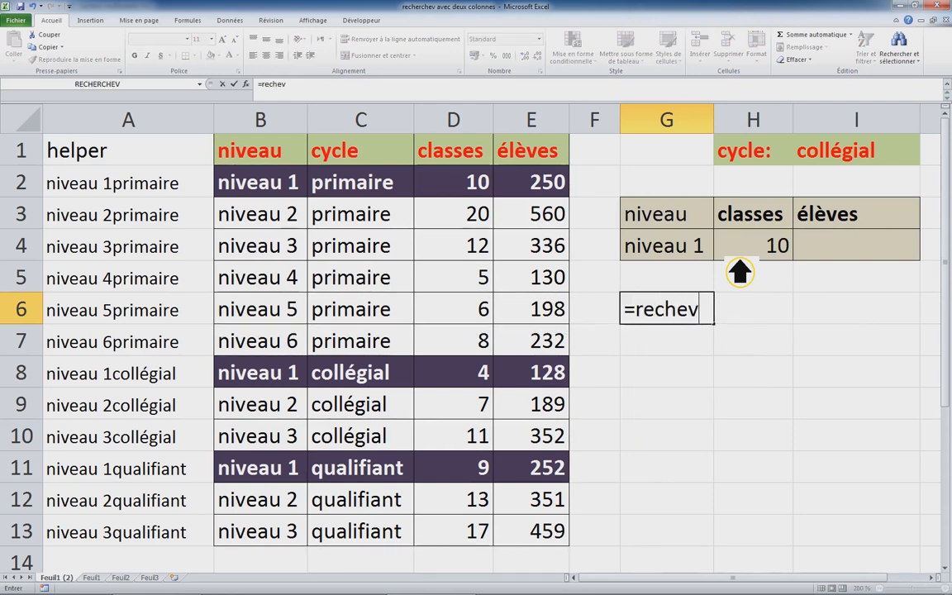
key("BackSpace")
key("BackSpace")
type("rch")
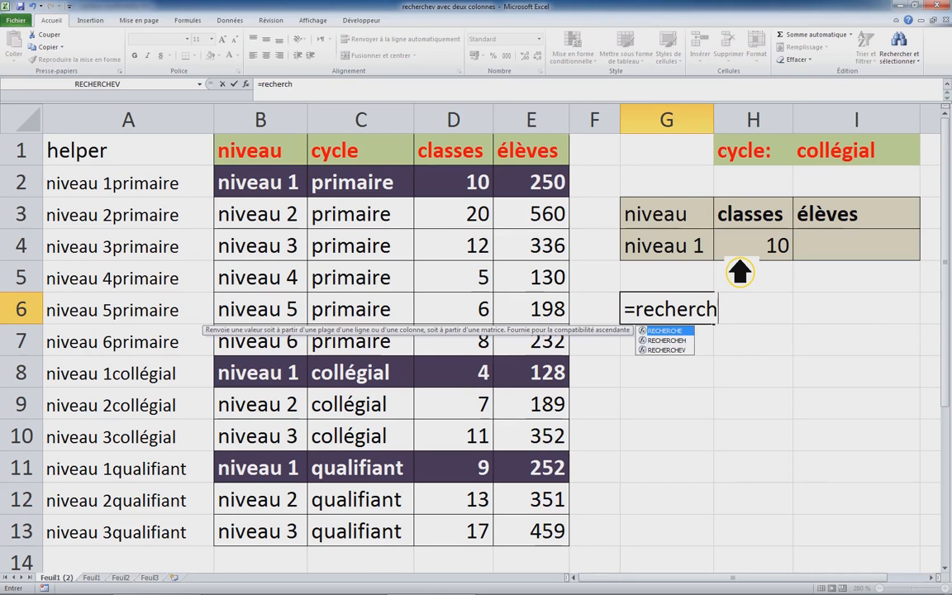
left_click(687, 351)
key("Tab")
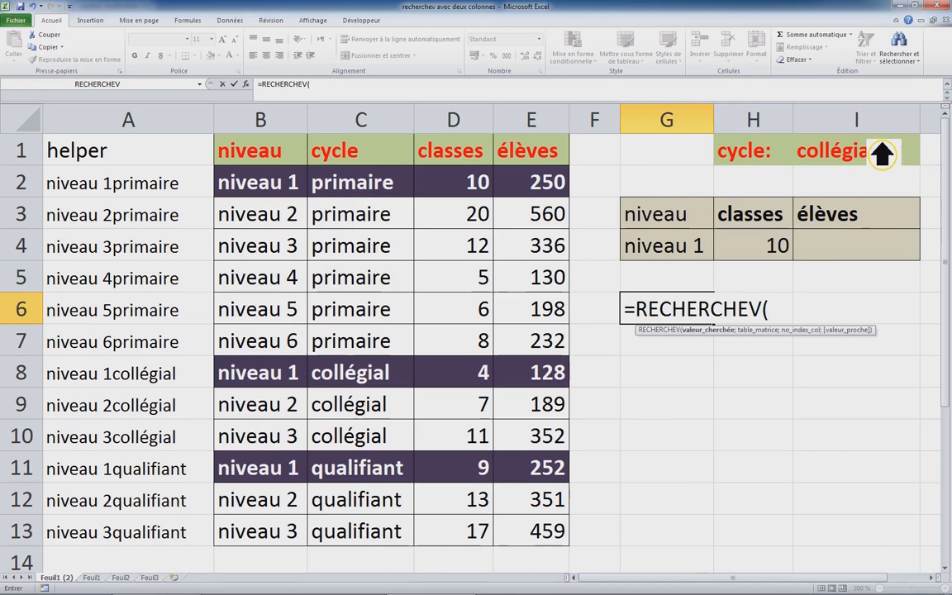
left_click(674, 252)
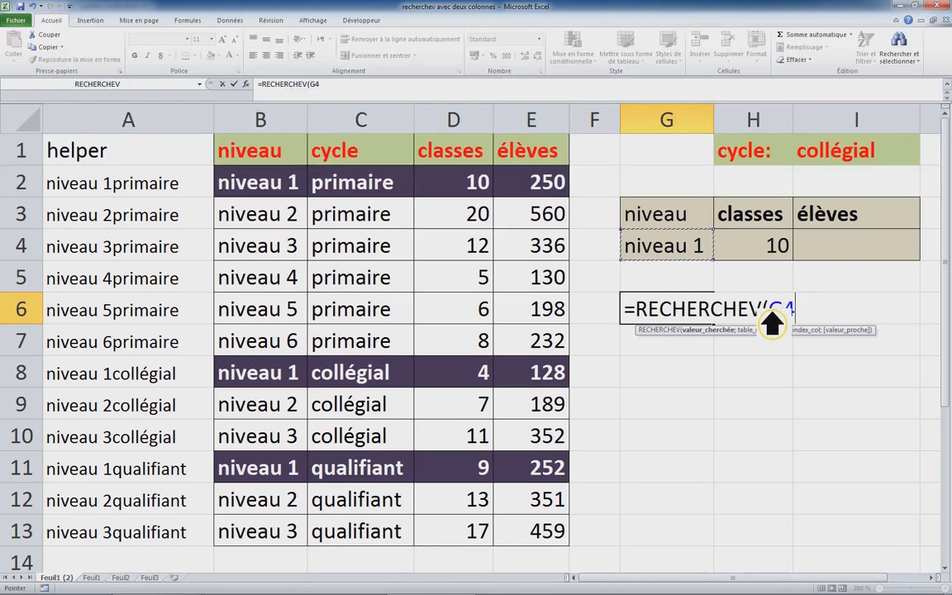
type("&")
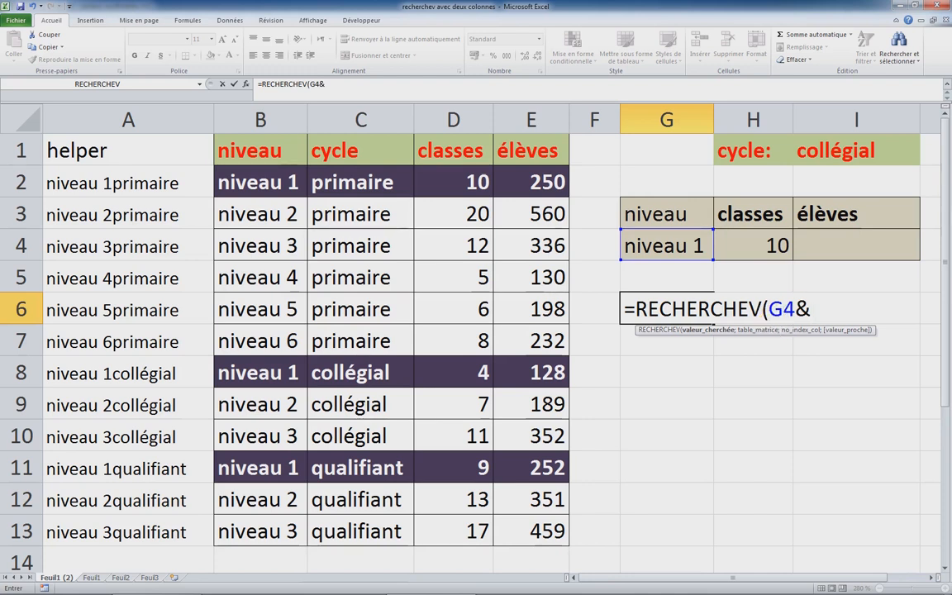
left_click(872, 158)
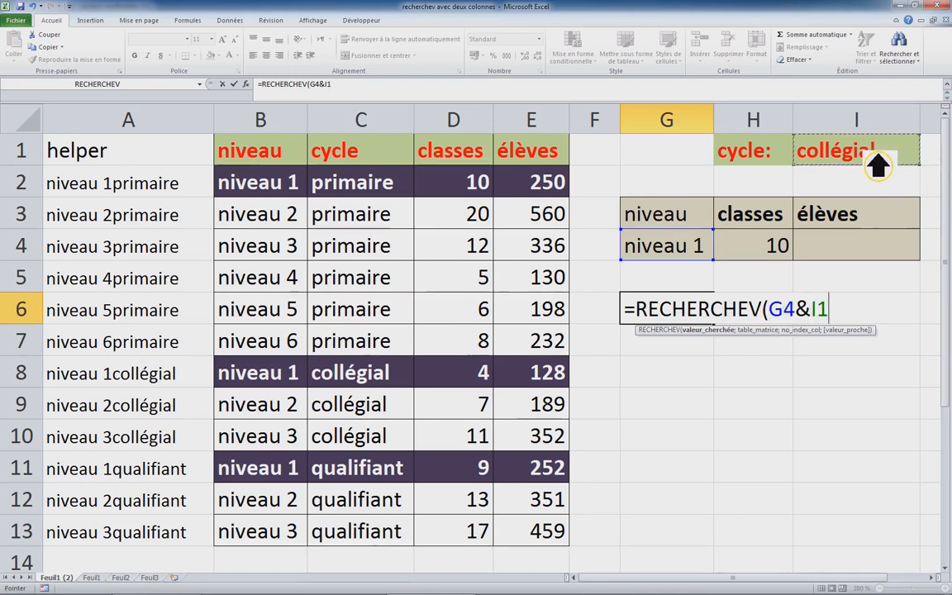
type(";")
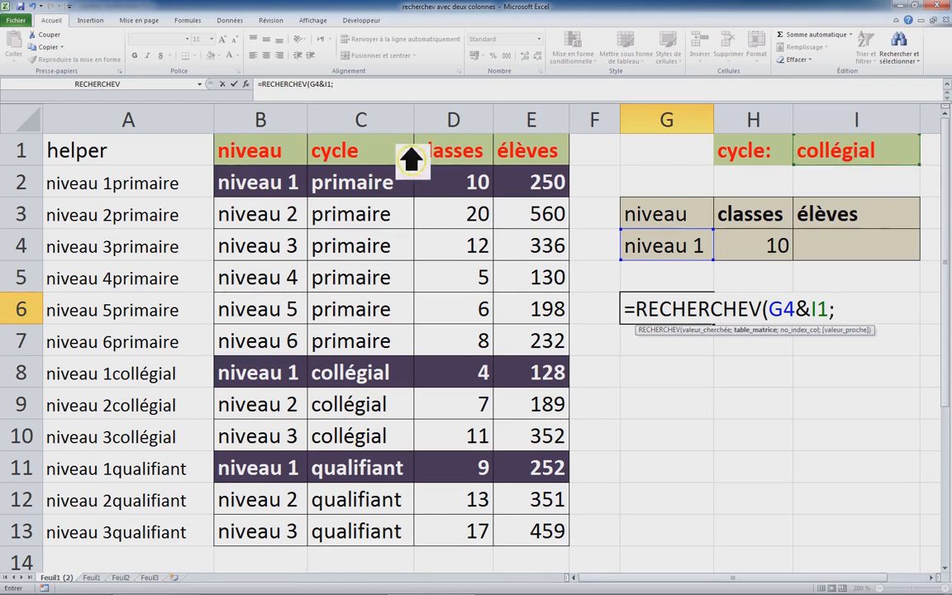
Complete the G6 formula with the absolute table range $A$1:$E$13, column index 4 and exact match 0
left_click(88, 163)
left_click_drag(88, 176, 556, 545)
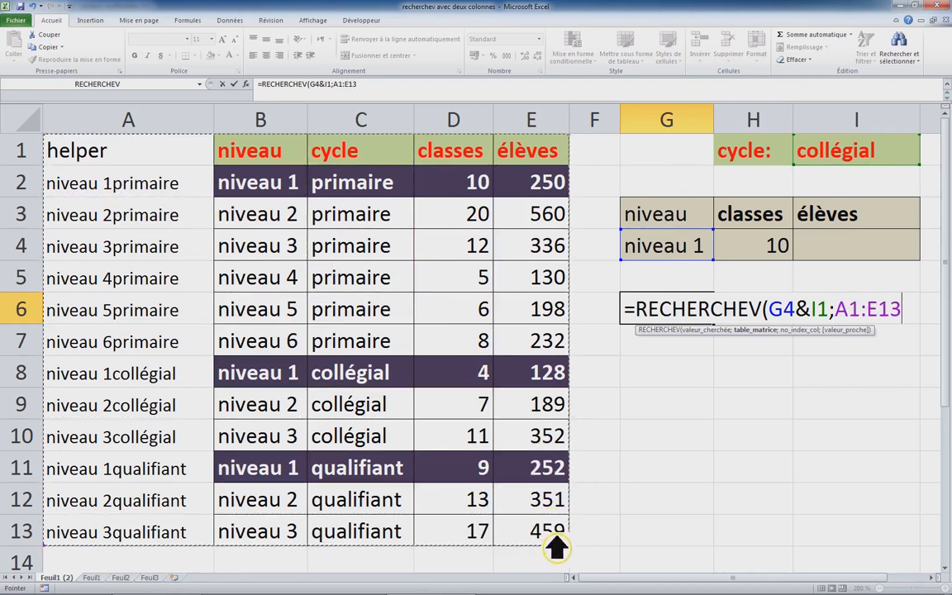
key("F4")
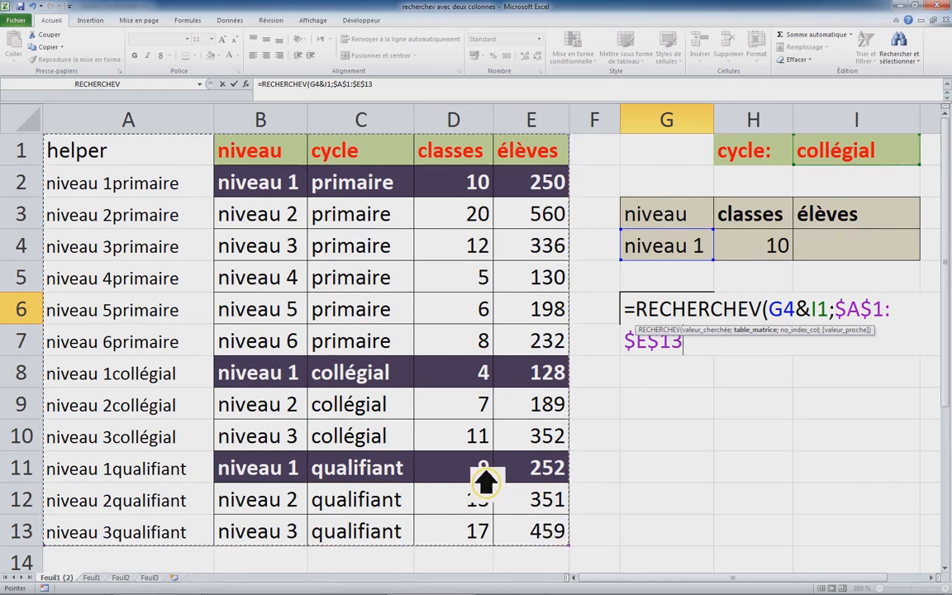
type(";4:")
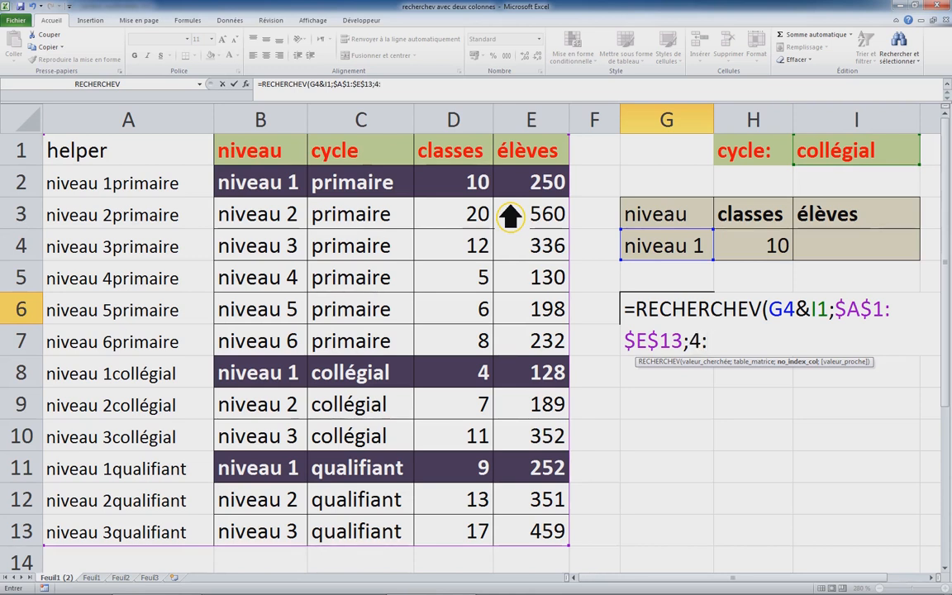
key("BackSpace")
type(";0")
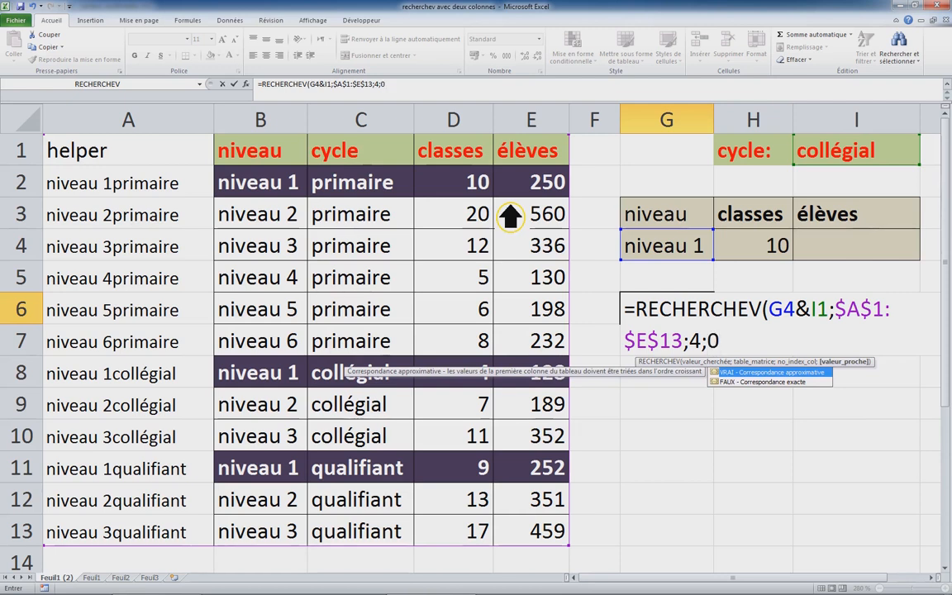
key("Return")
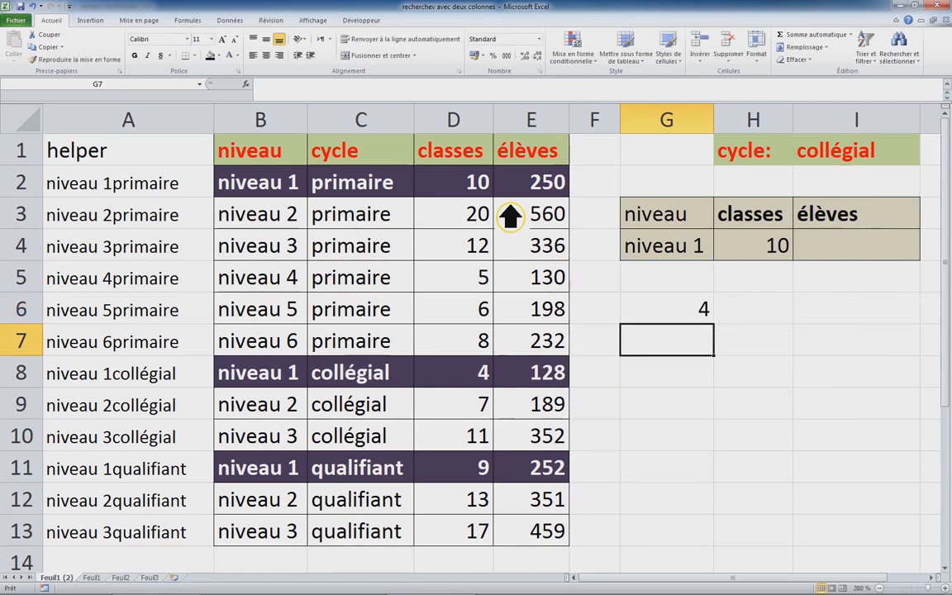
Check the RECHERCHEV formula in G6 against the niveau 1 collégial row of the source table
left_click(706, 314)
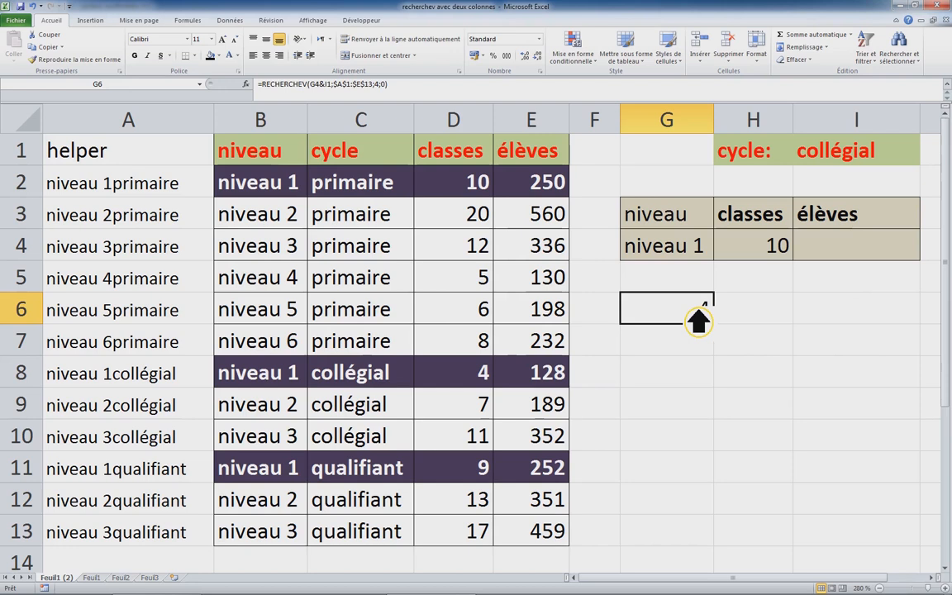
double_click(698, 322)
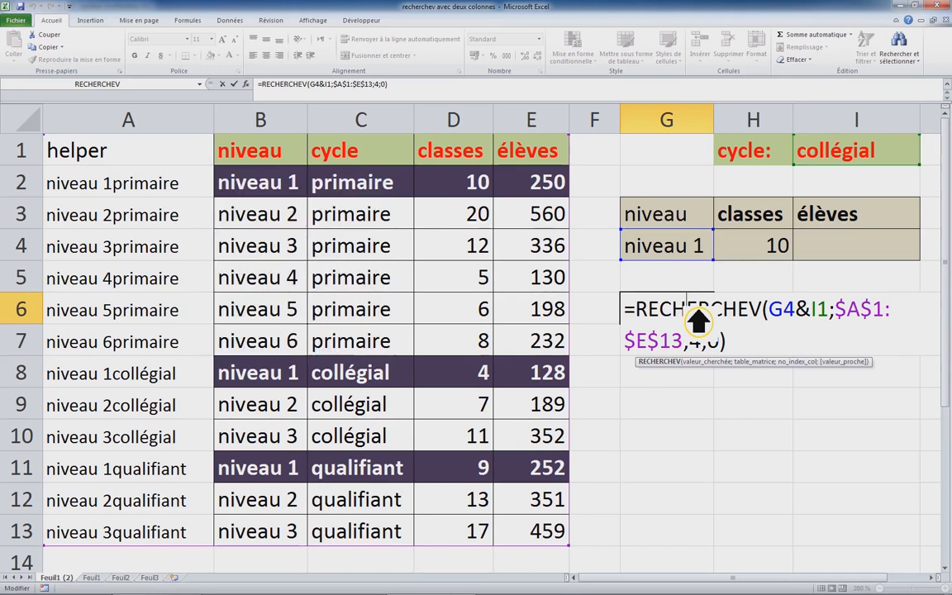
key("Escape")
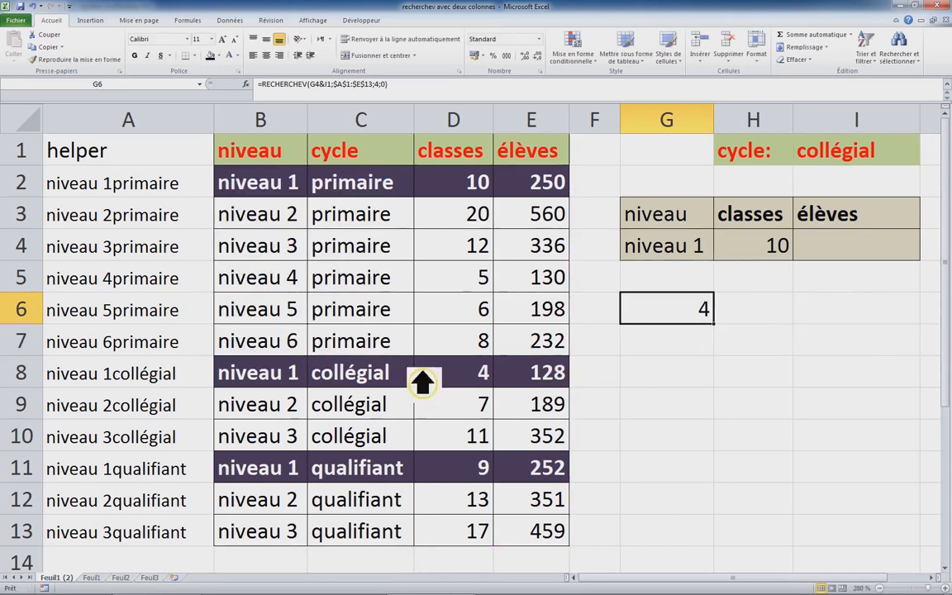
left_click_drag(248, 381, 492, 384)
Move the RECHERCHEV formula from G6 to H4, replacing the existing classes formula
left_click(676, 320)
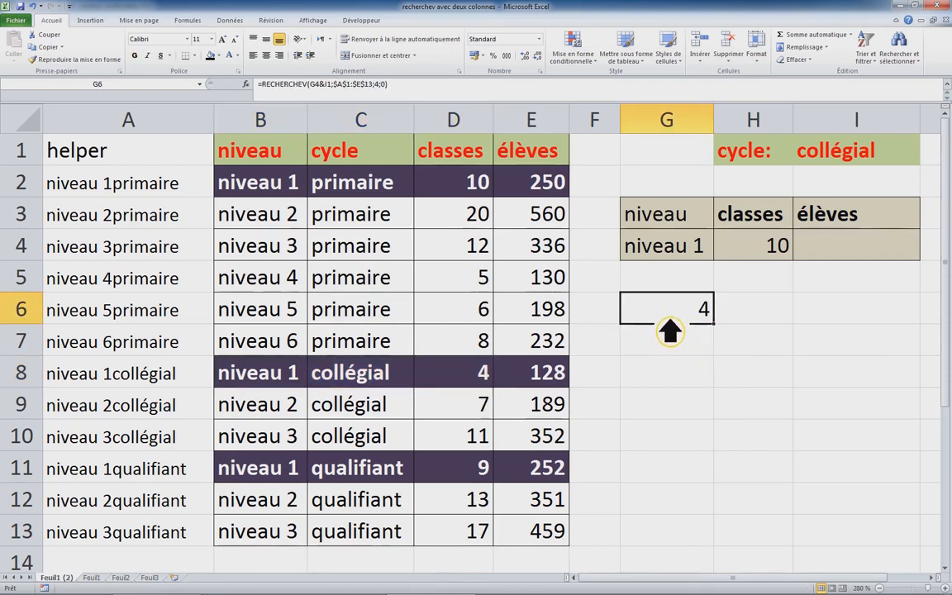
double_click(637, 319)
triple_click(646, 319)
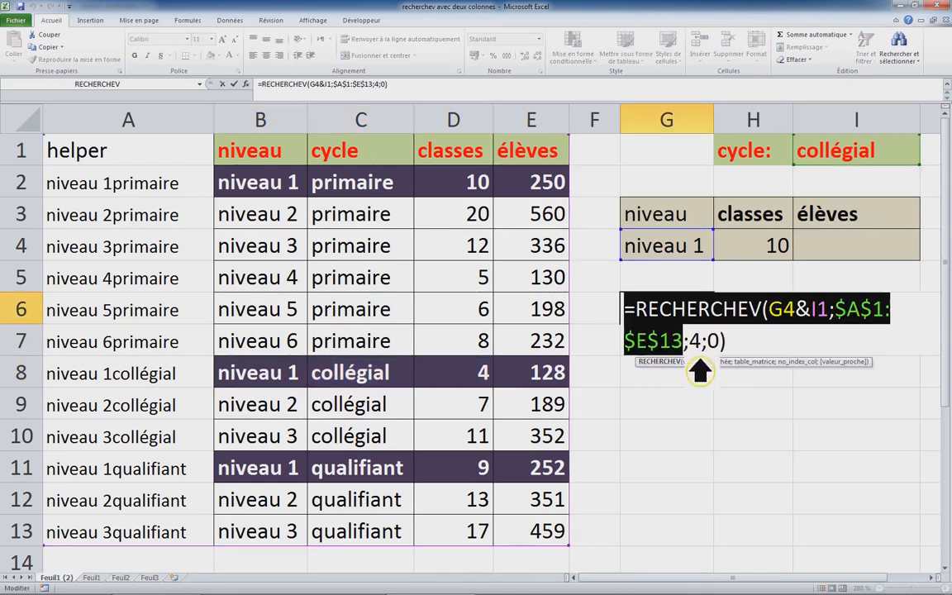
key("ctrl+x")
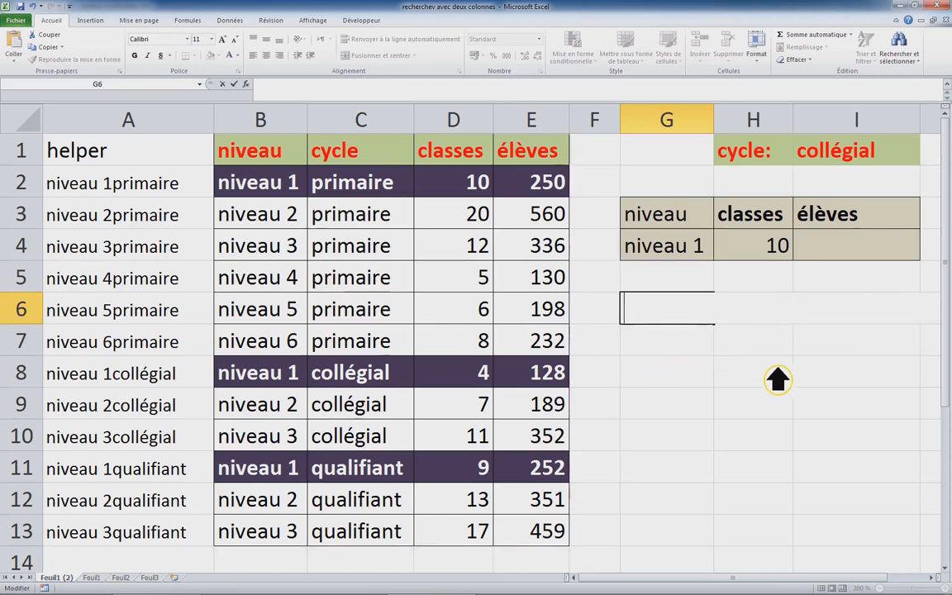
left_click(754, 263)
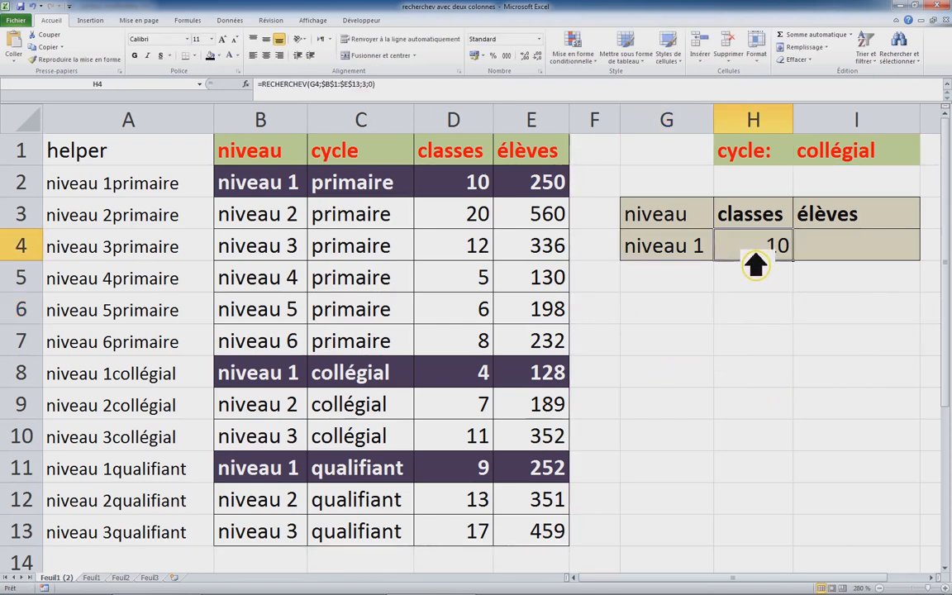
key("Delete")
key("ctrl+v")
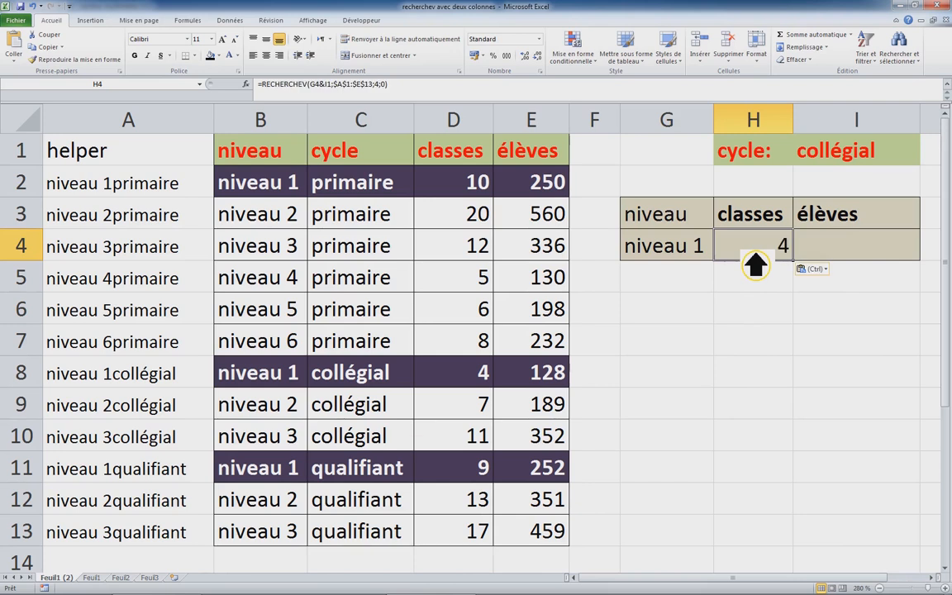
left_click(808, 153)
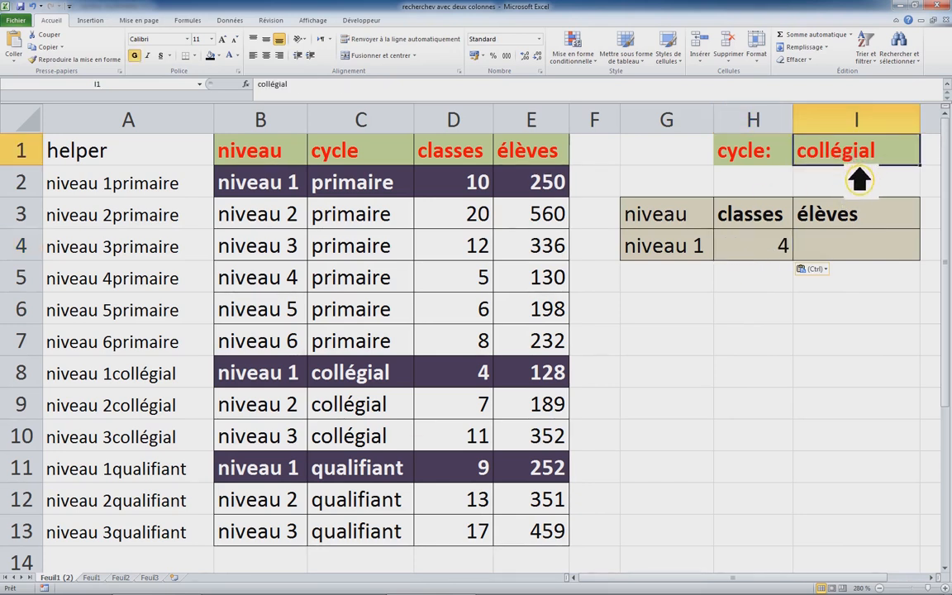
Narrow columns A to E equally and reduce the font size of A1:E13 to 8
left_click_drag(206, 128, 484, 120)
left_click_drag(81, 161, 324, 541)
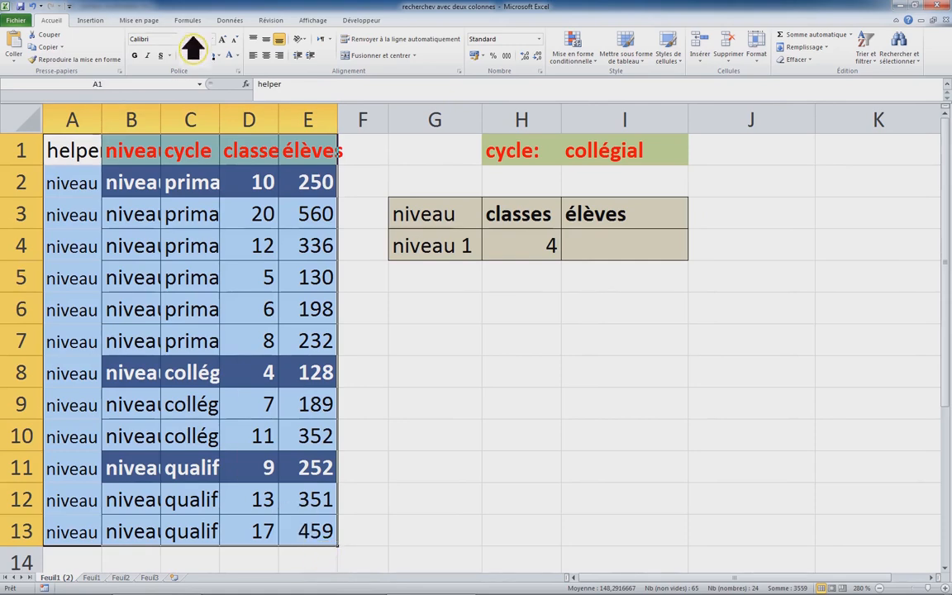
left_click(236, 40)
left_click(236, 39)
left_click(236, 39)
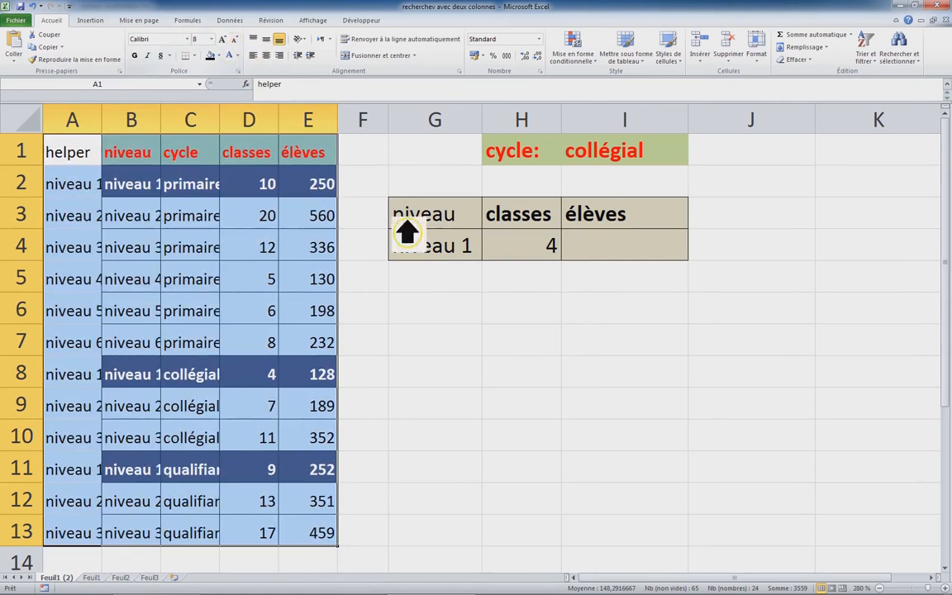
left_click(520, 335)
Set the cycle criterion in I1 to primaire
left_click(632, 161)
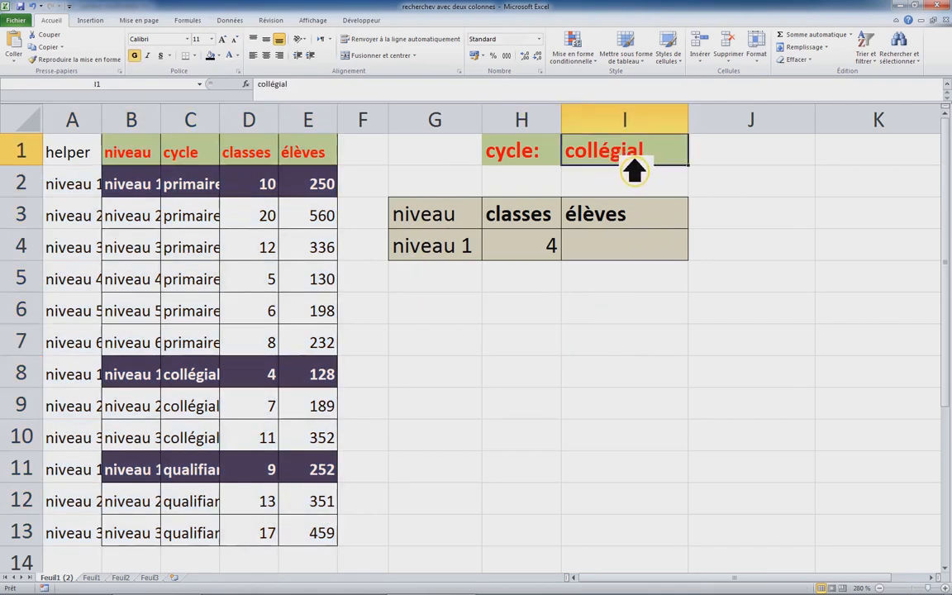
type("primaire")
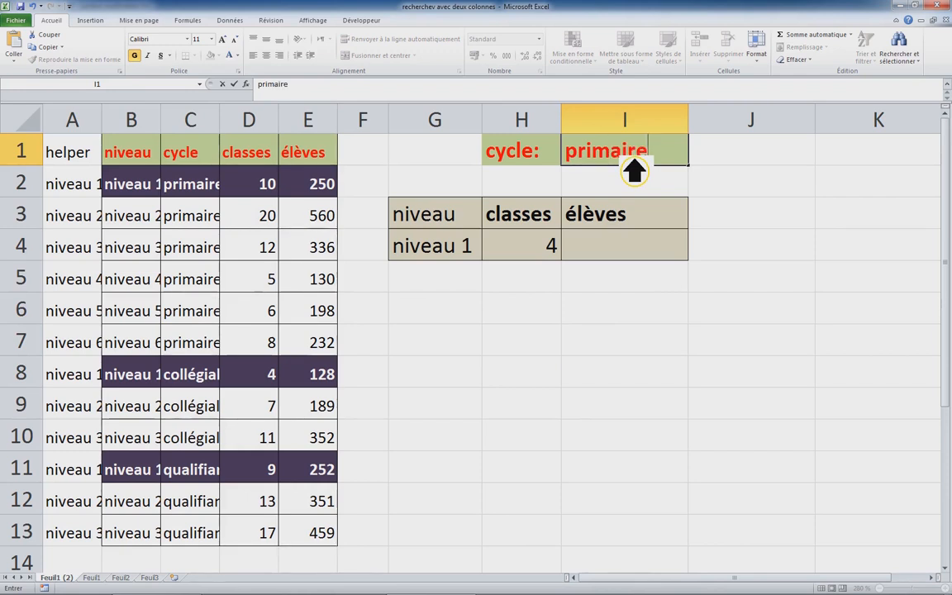
key("Return")
Check the classes lookup in H4 and widen column A to show the full helper texts
left_click(529, 249)
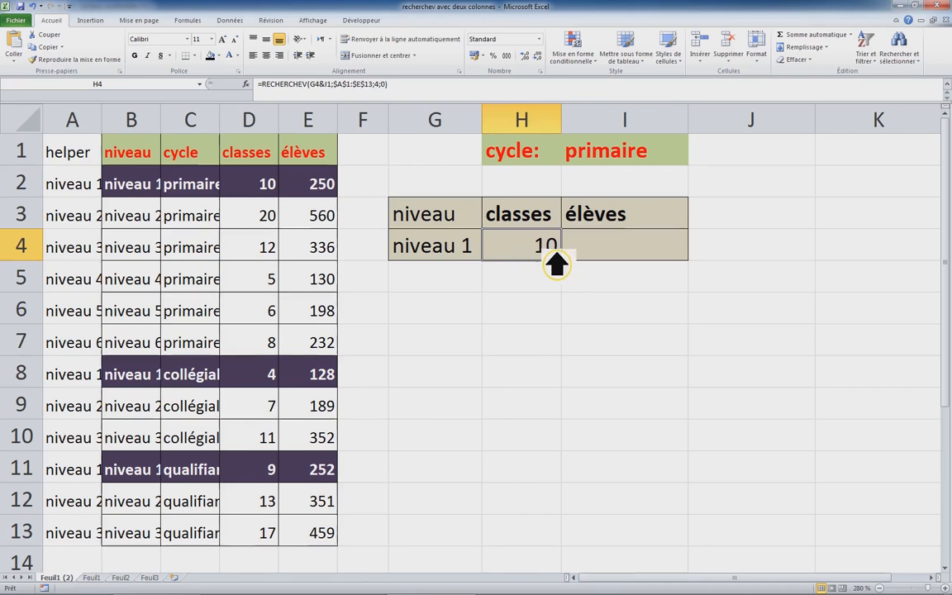
left_click(615, 249)
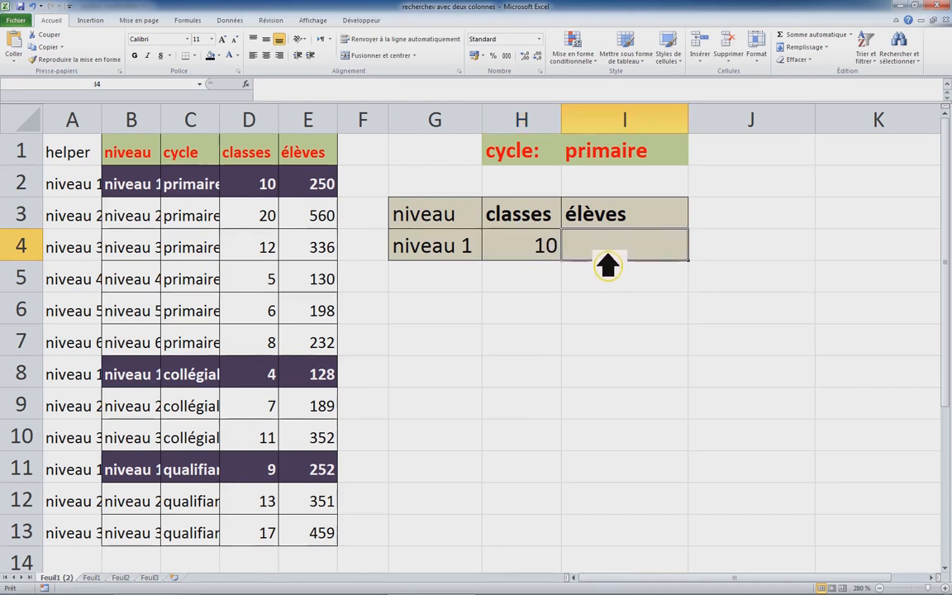
left_click_drag(117, 132, 193, 127)
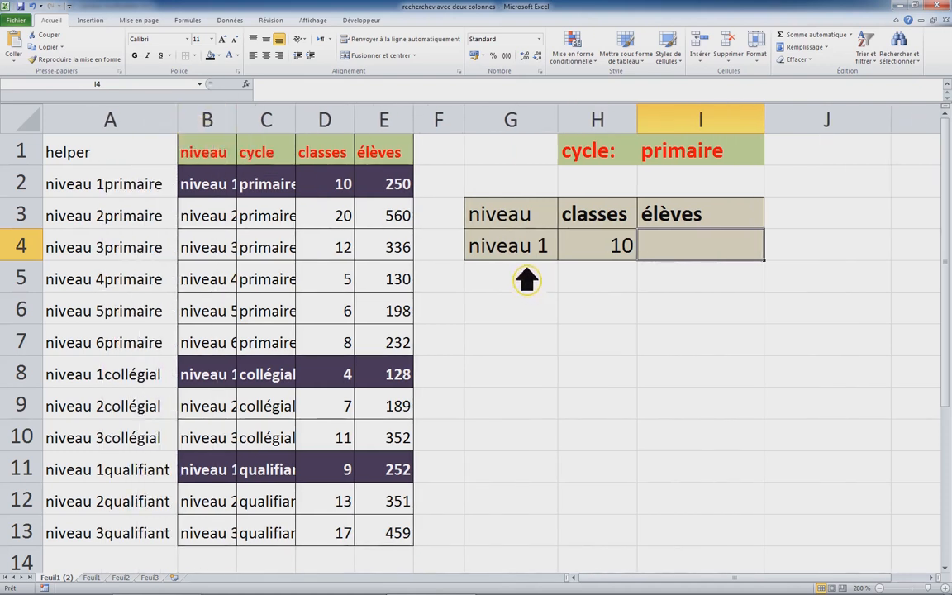
type("=recheche")
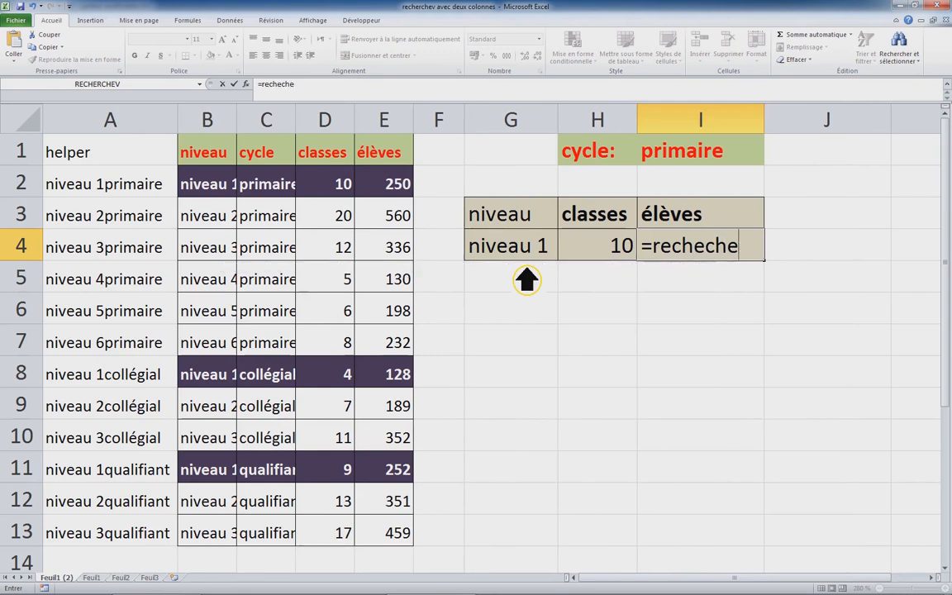
type("v")
key("Tab")
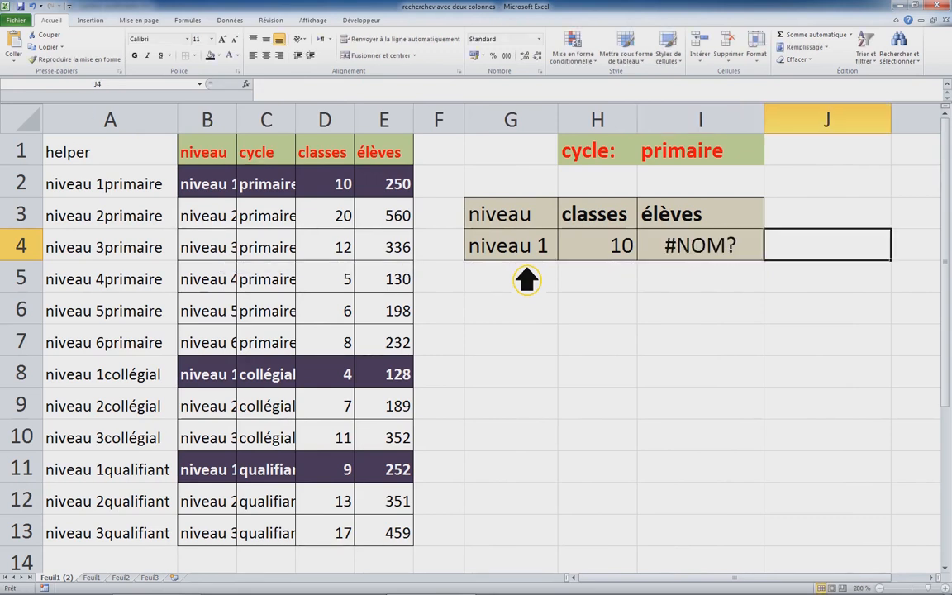
key("Left")
Start a RECHERCHEV formula for élèves in I4 with G4&I1 as the lookup value
type("=recherch")
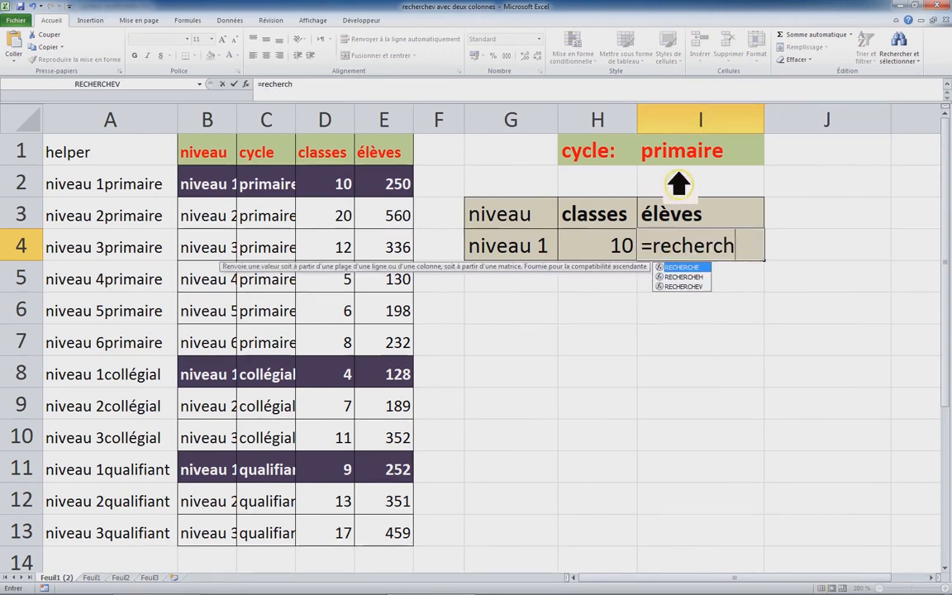
left_click(699, 286)
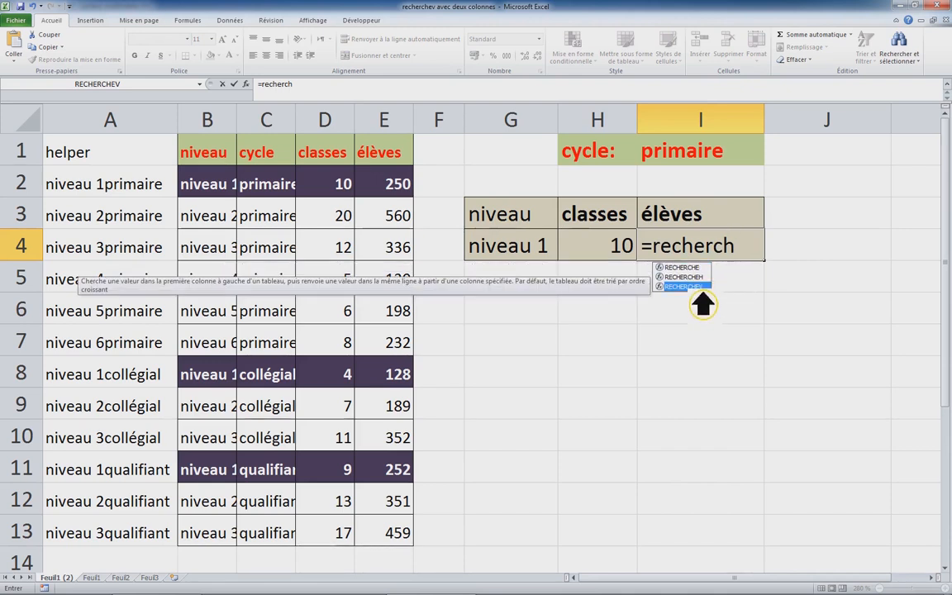
key("Tab")
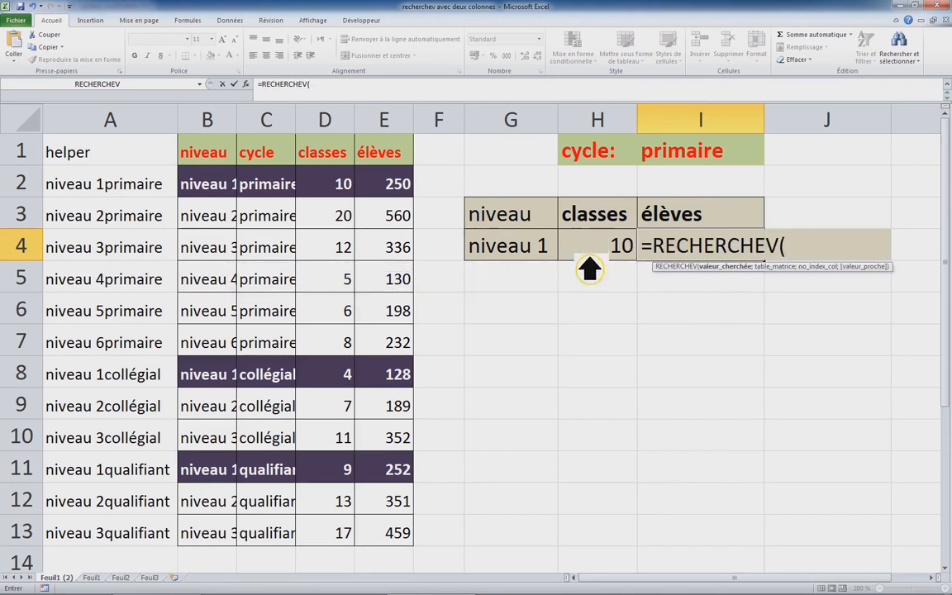
left_click(529, 250)
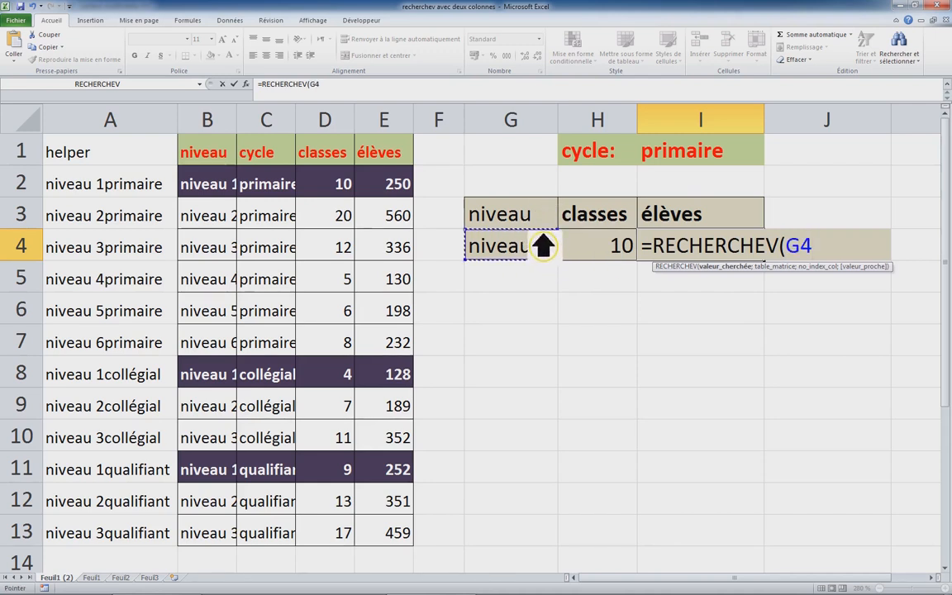
type("&")
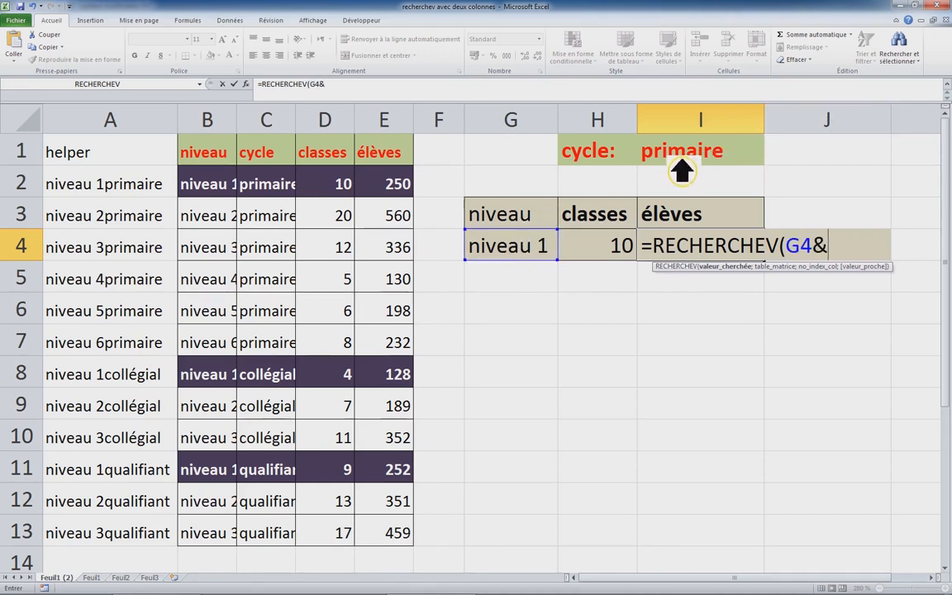
left_click(706, 161)
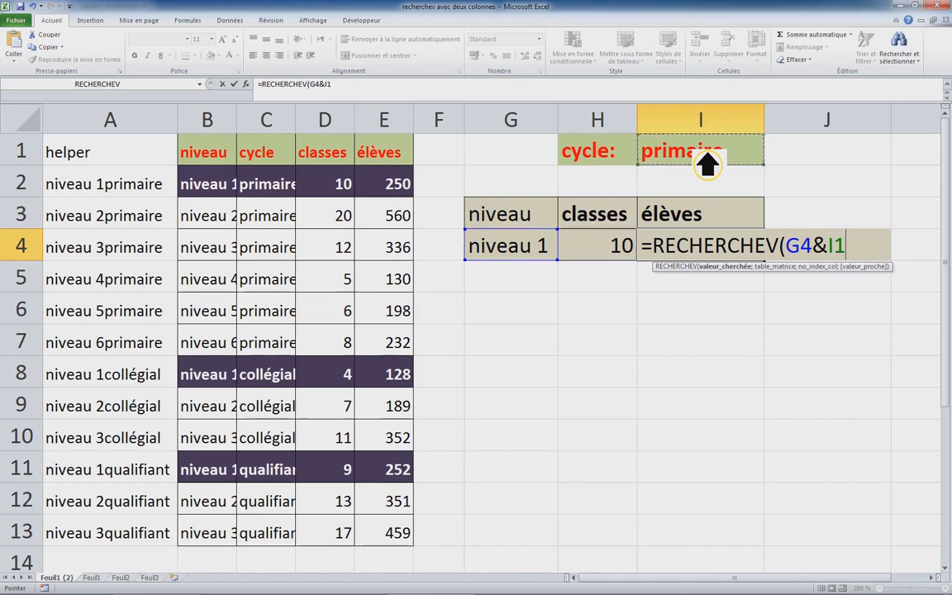
type(";")
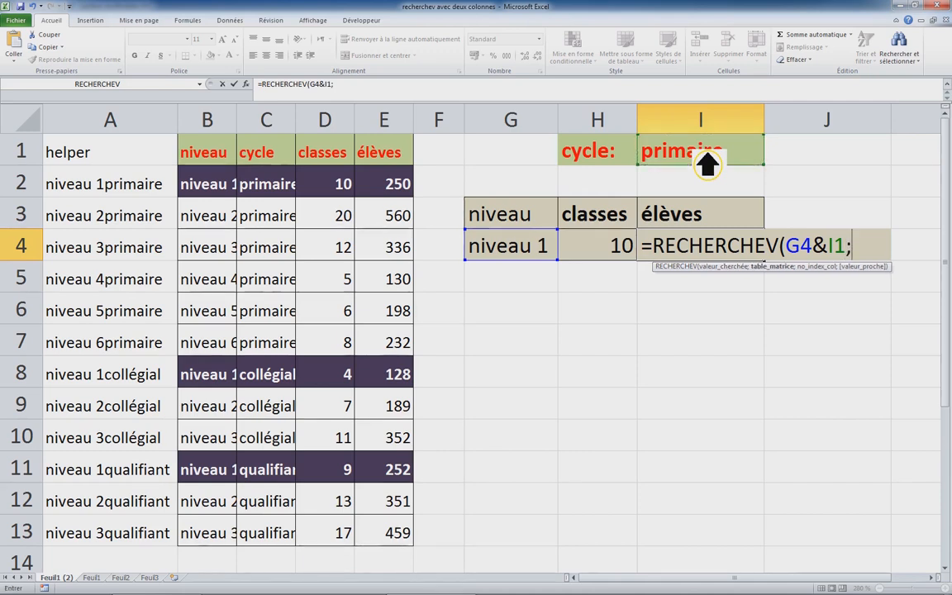
Complete the I4 formula with the absolute table range $A$1:$E$13, column index 5 and exact match 0
left_click(83, 157)
left_click_drag(83, 168, 401, 545)
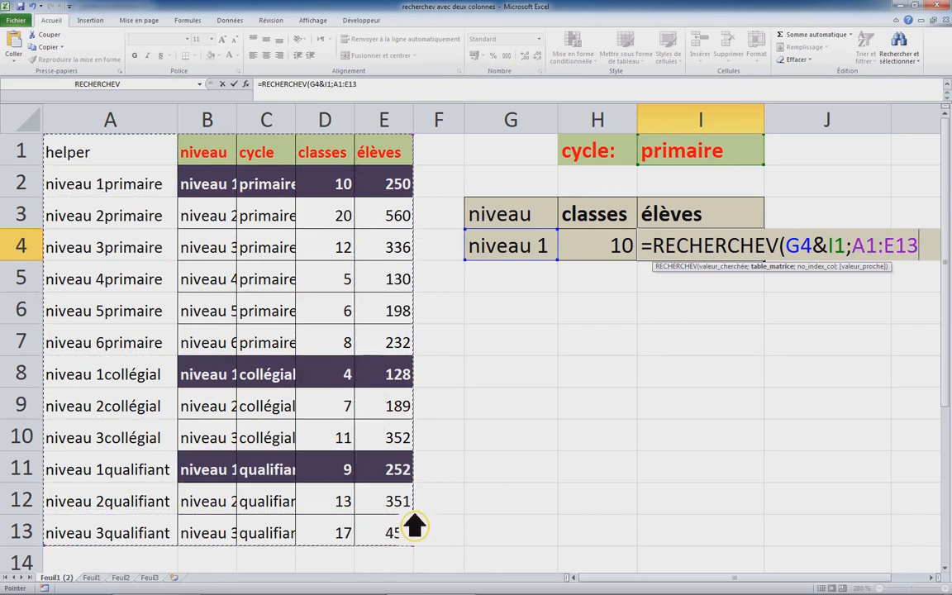
key("F4")
type(";5")
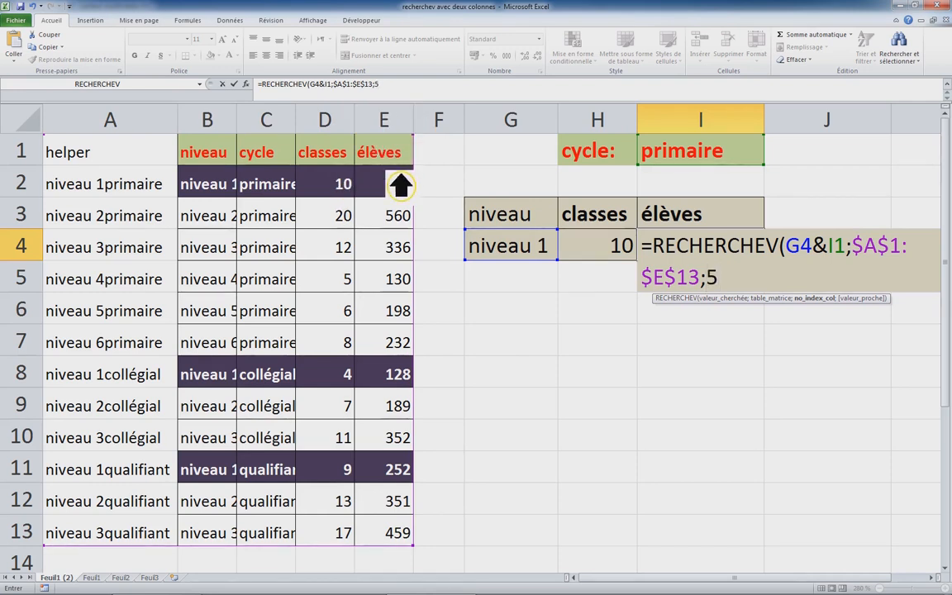
type(";0")
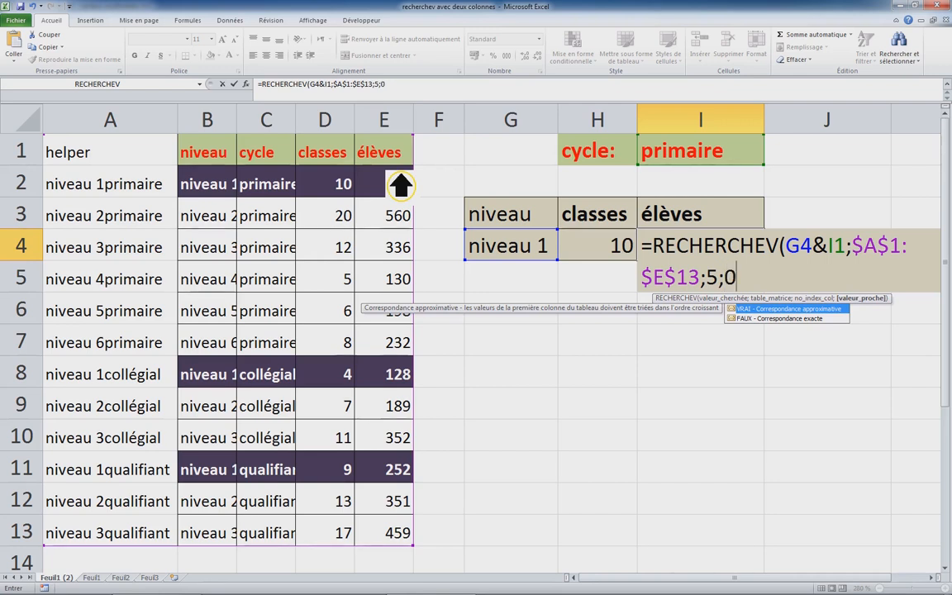
type(")")
key("Return")
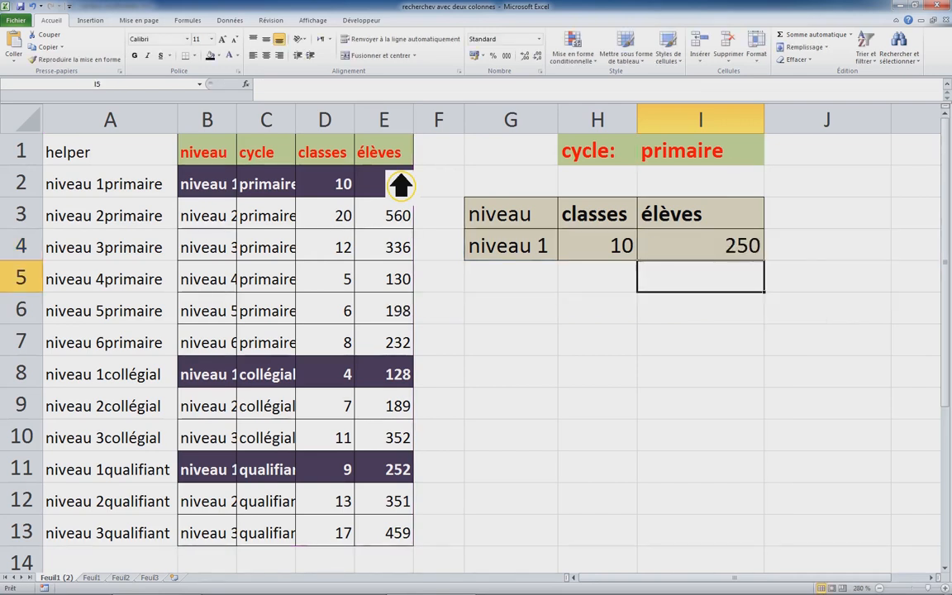
Review the niveau 1 lookup row in G4:I4 for the primaire cycle
left_click(537, 248)
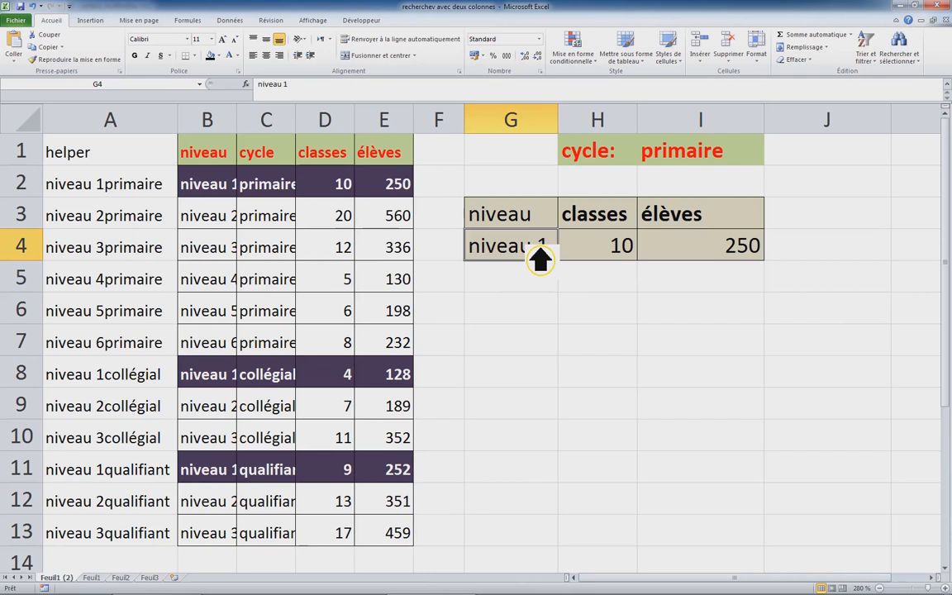
left_click(649, 247)
left_click_drag(540, 252, 701, 247)
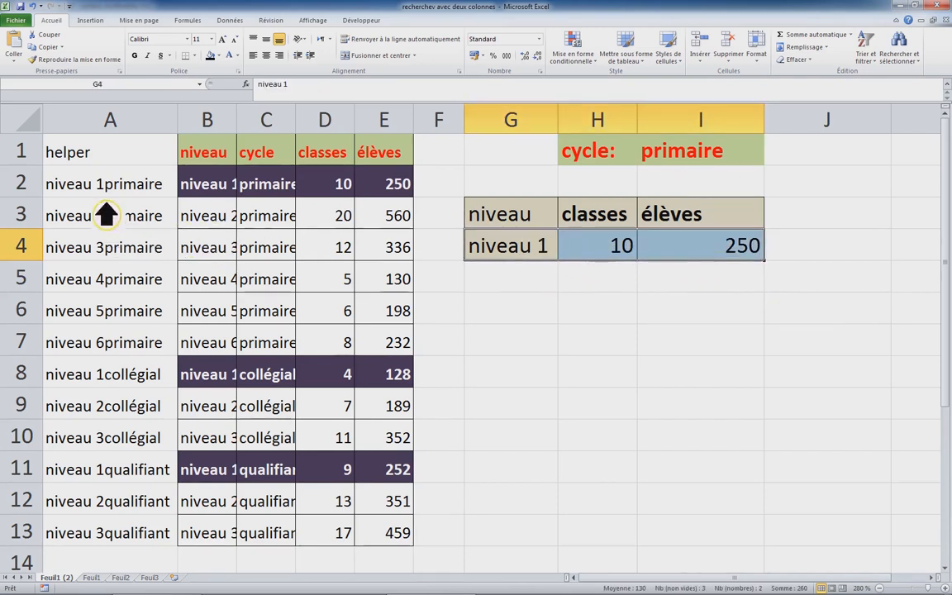
Widen columns B and C to show the niveau and primaire entries, and check source row B2:E2
double_click(237, 119)
left_click_drag(231, 194, 424, 194)
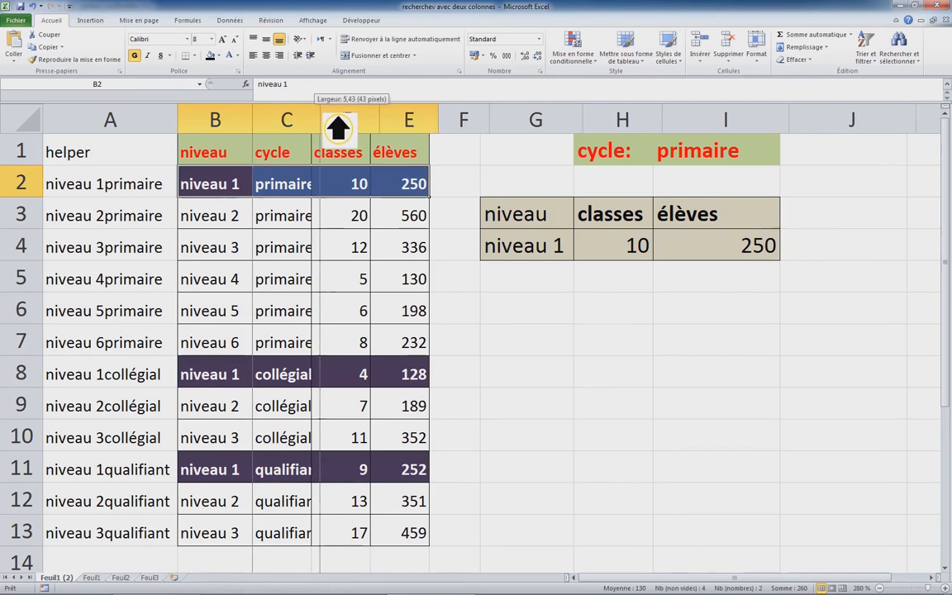
double_click(312, 120)
left_click(420, 197)
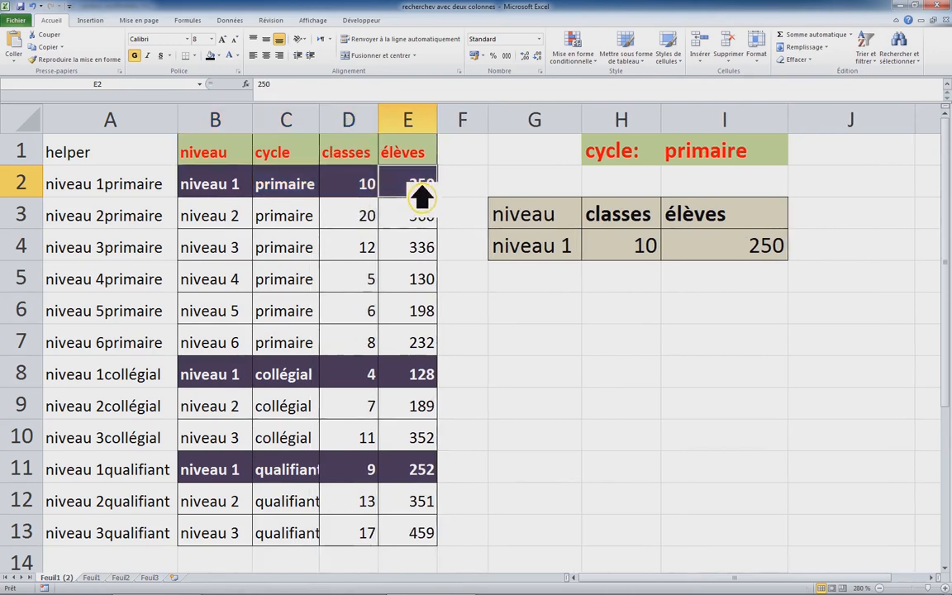
Change the cycle criterion in I1 to qualifiant
left_click(725, 157)
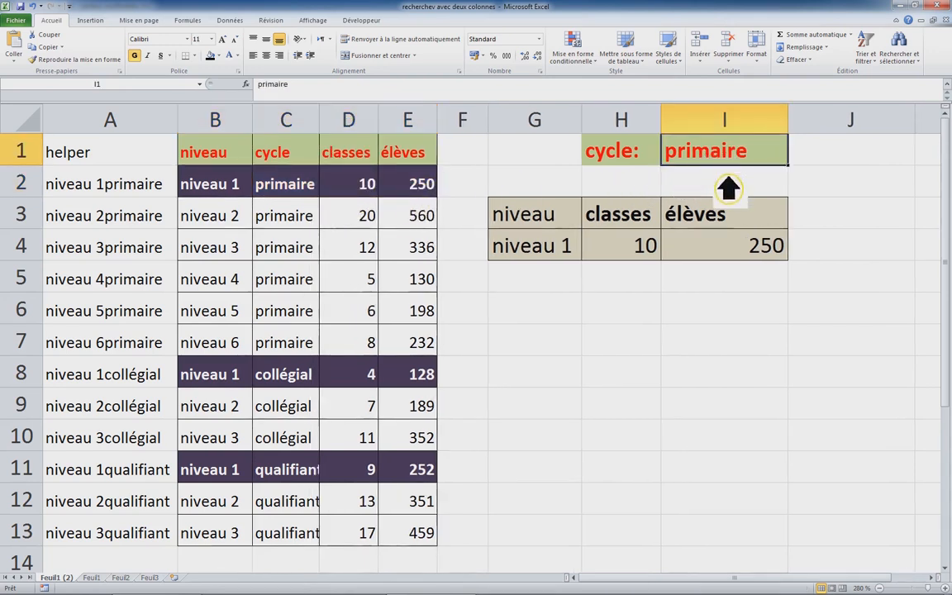
type("qua")
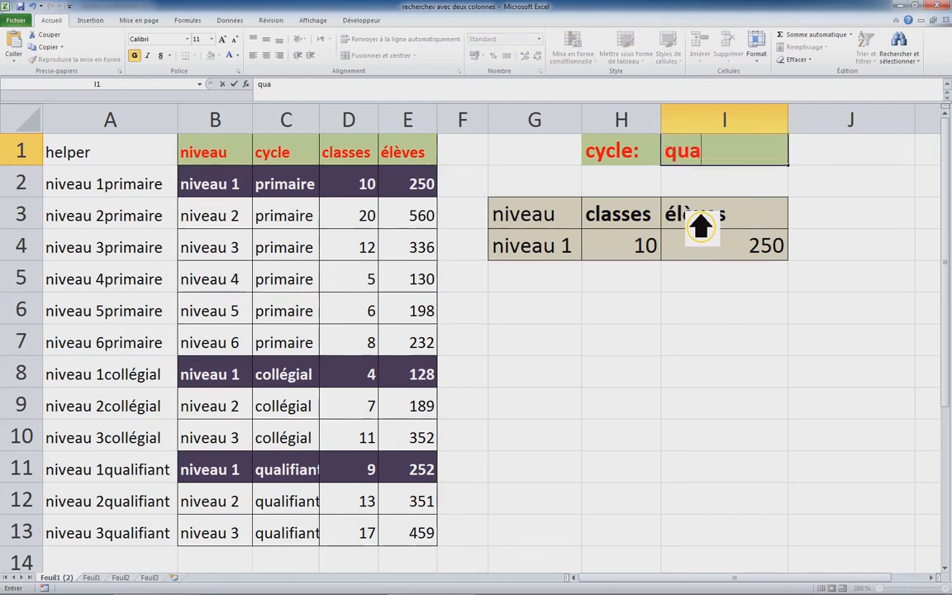
type("lifia")
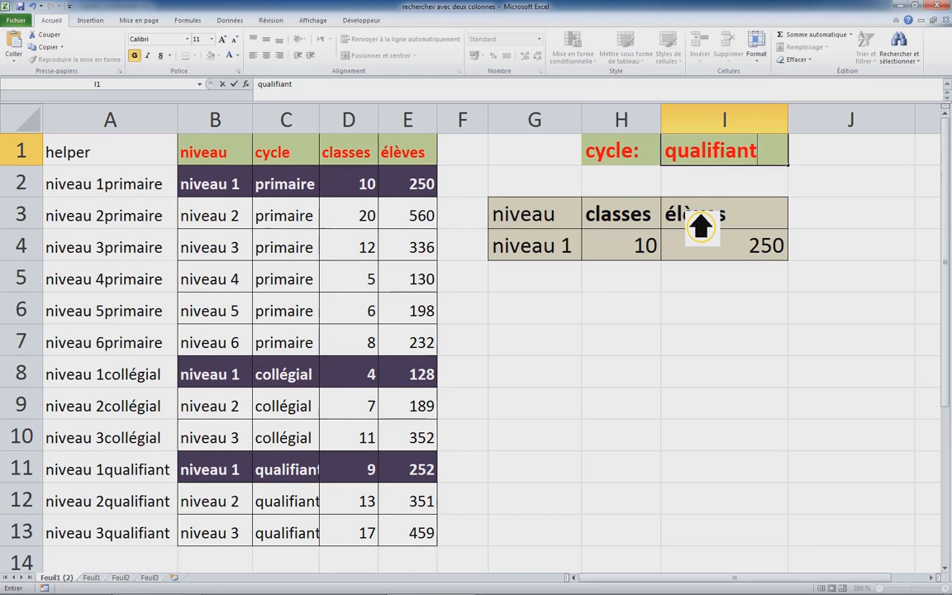
type("nt")
key("Return")
Compare the looked-up classes and élèves with the niveau 1 qualifiant row in B11:E11
left_click_drag(248, 468, 419, 479)
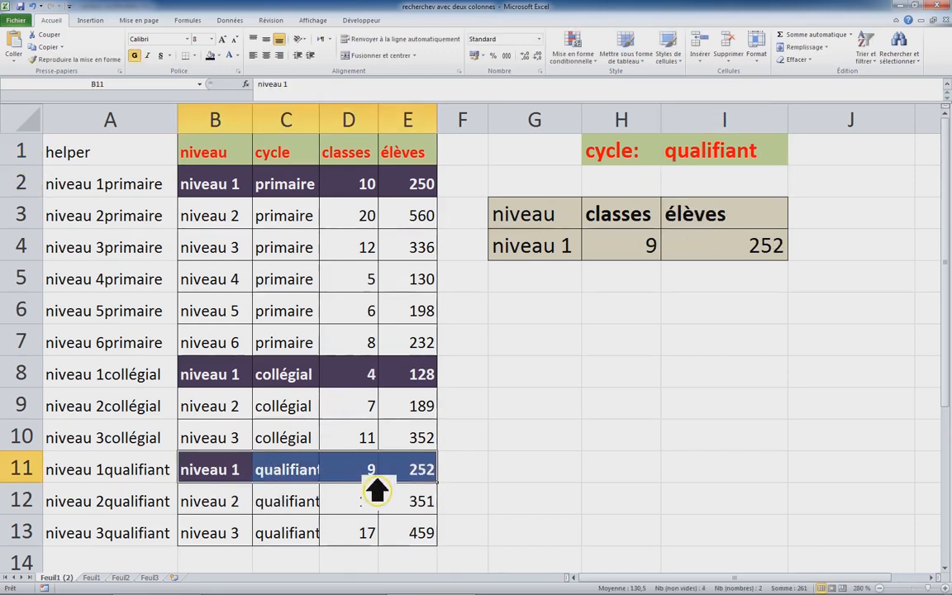
left_click(365, 481)
left_click(421, 483)
Change the niveau criterion in G4 to niveau 2 and compare the lookups with the qualifiant row in B12:E12
left_click(571, 258)
double_click(575, 257)
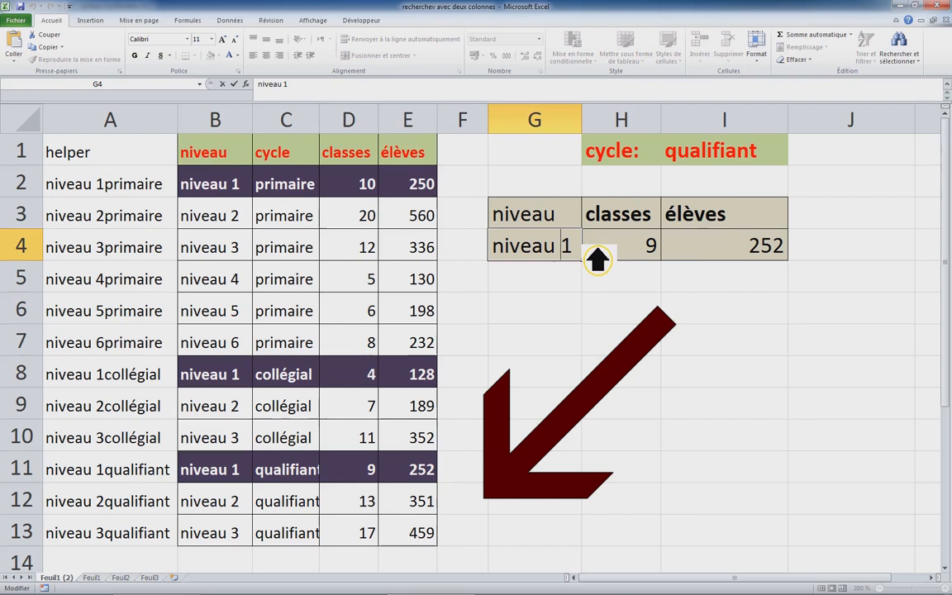
type("2")
key("Return")
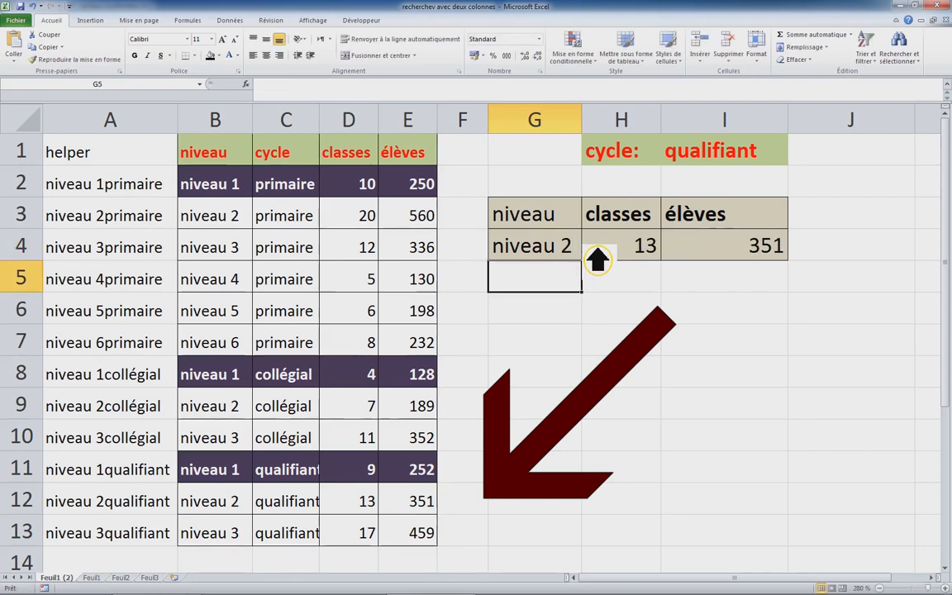
left_click_drag(227, 511, 419, 518)
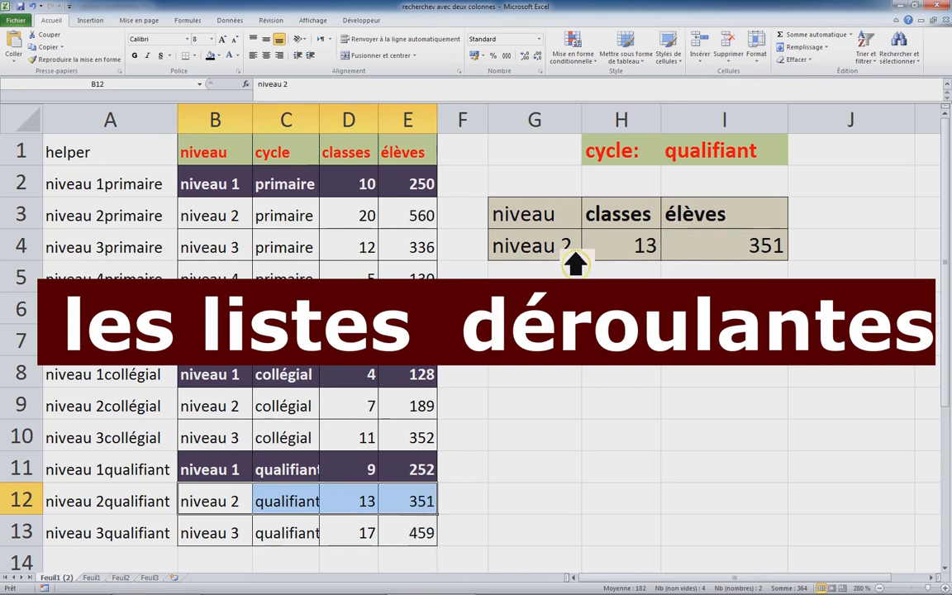
Clear the niveau criterion in G4
left_click(595, 252)
left_click(557, 257)
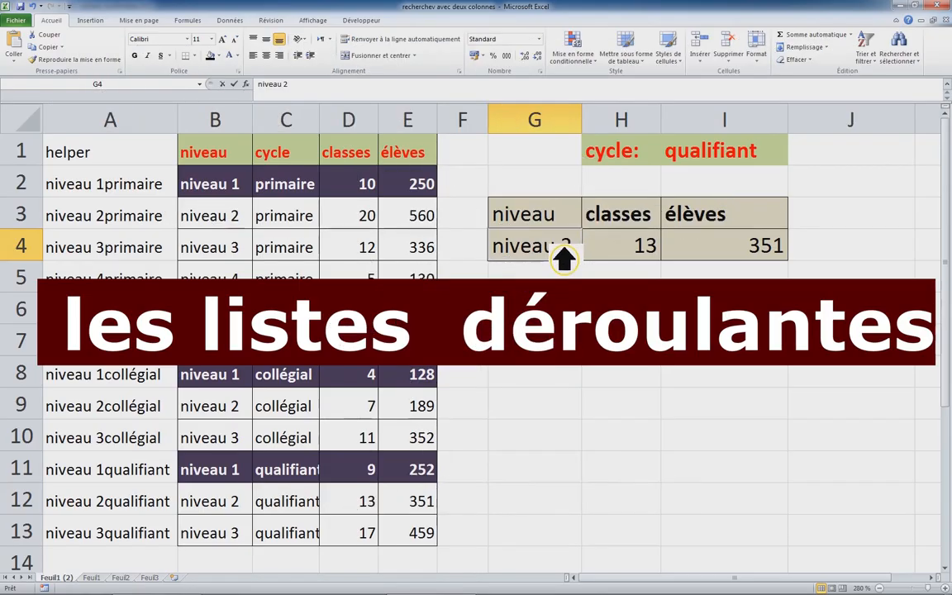
left_click_drag(588, 258, 472, 260)
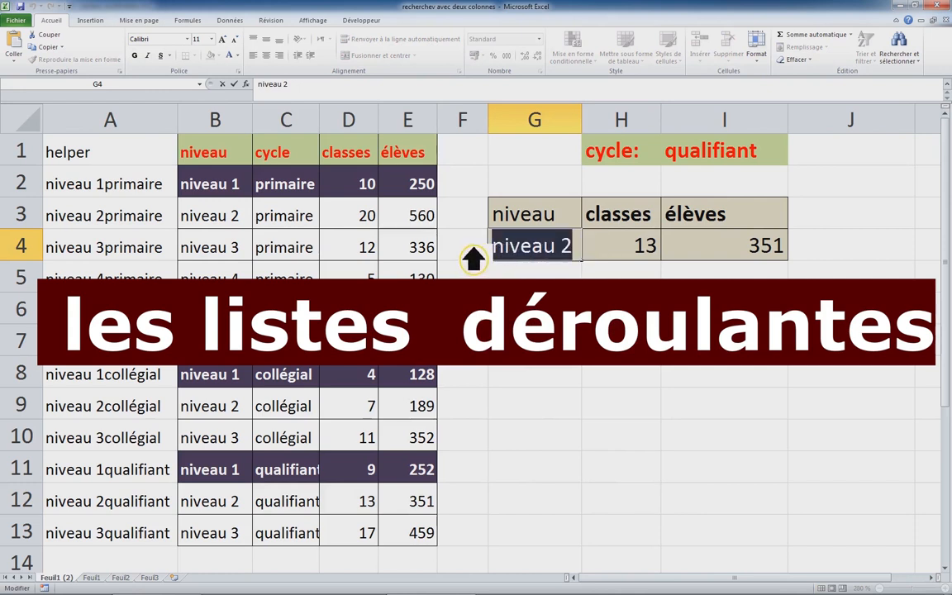
key("Delete")
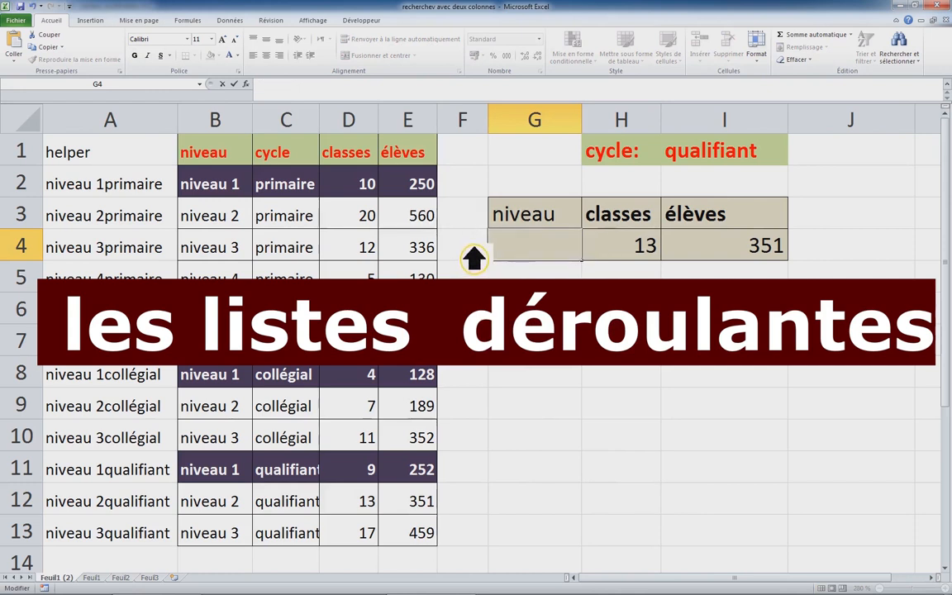
left_click(545, 340)
left_click(554, 257)
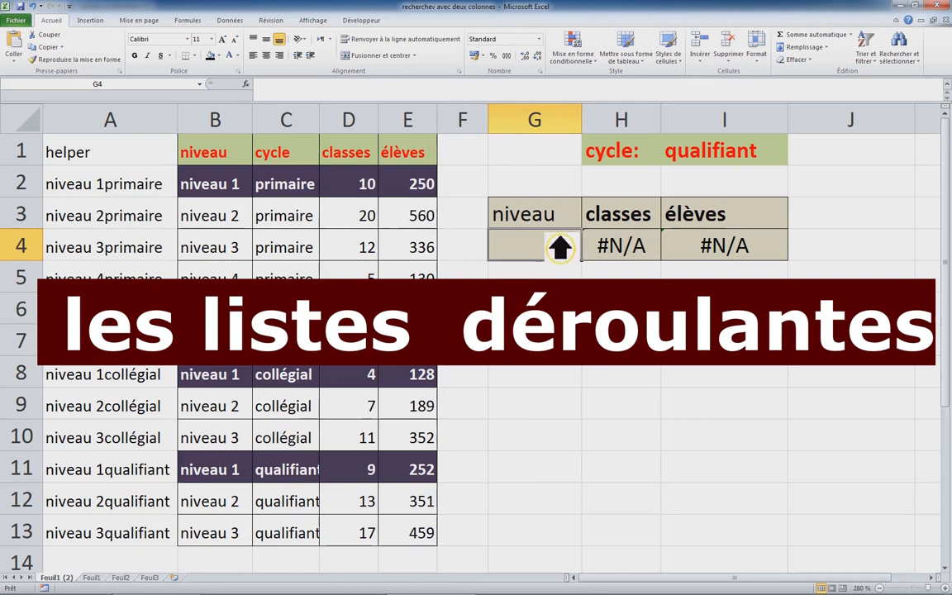
Start a data validation rule on G4 that allows a list (Liste) of values
left_click(235, 20)
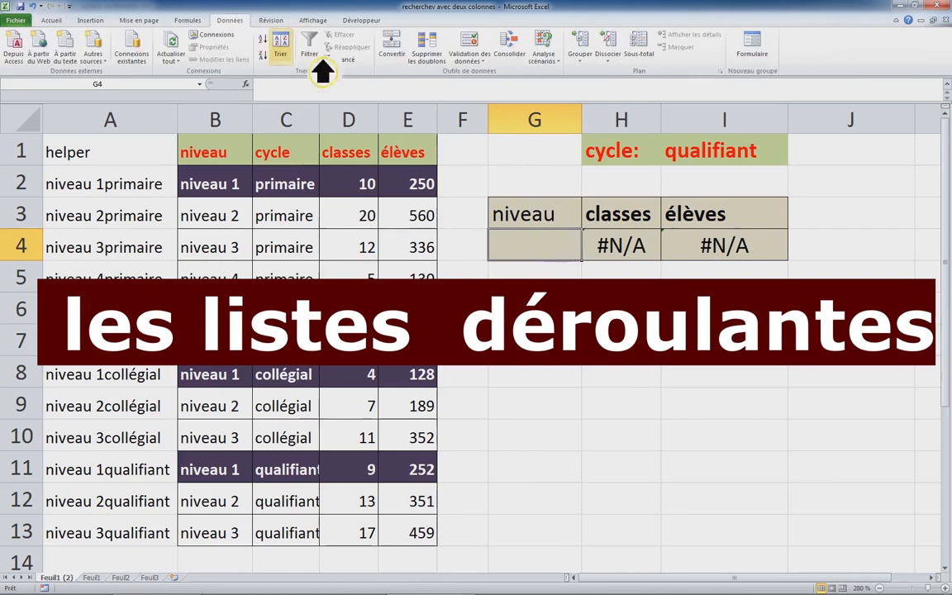
left_click(487, 58)
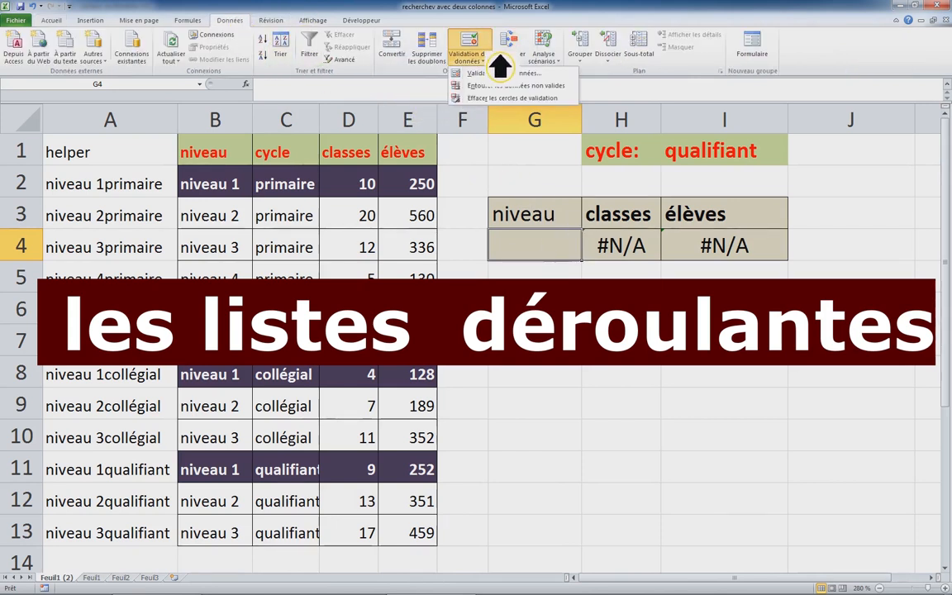
left_click(500, 72)
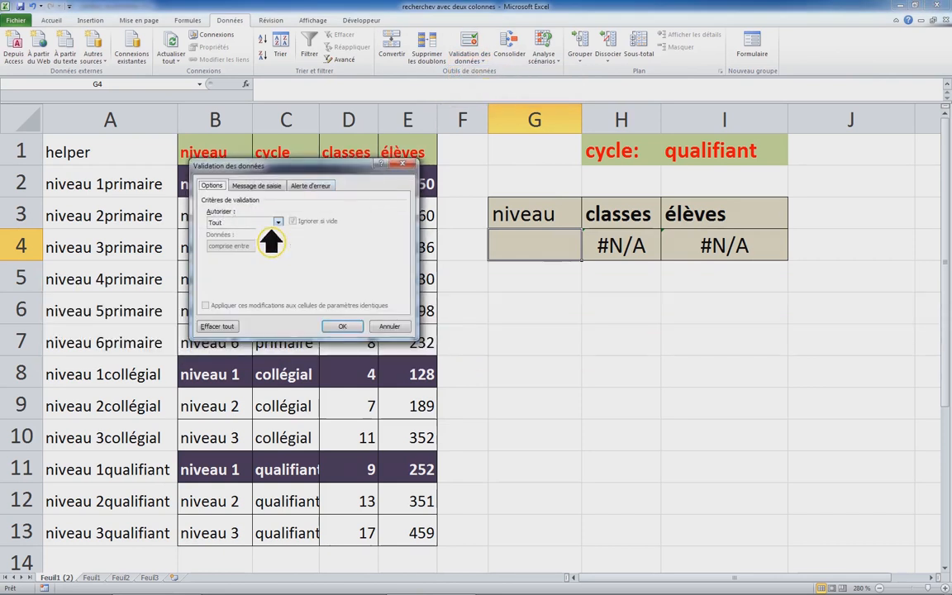
left_click(277, 222)
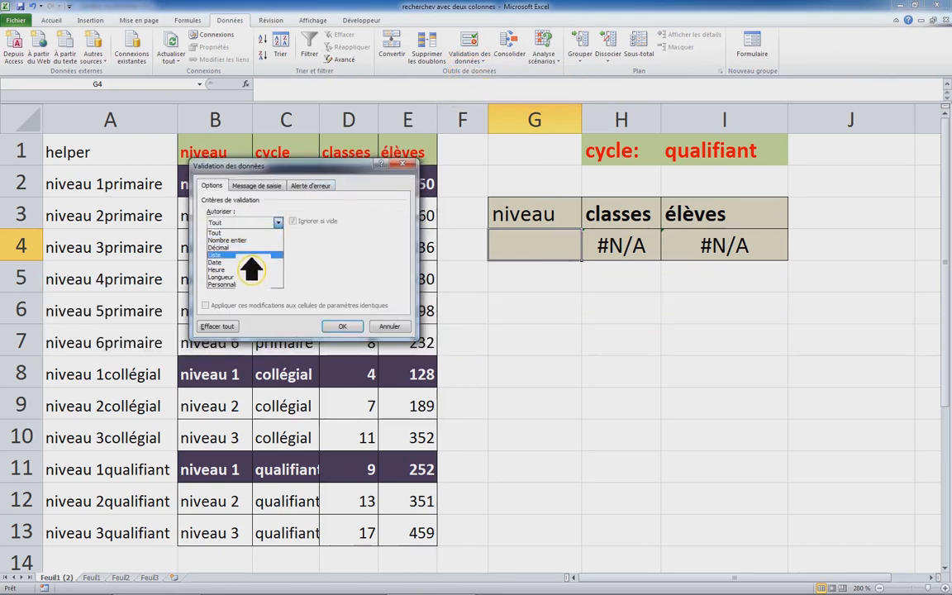
left_click(248, 255)
left_click(256, 269)
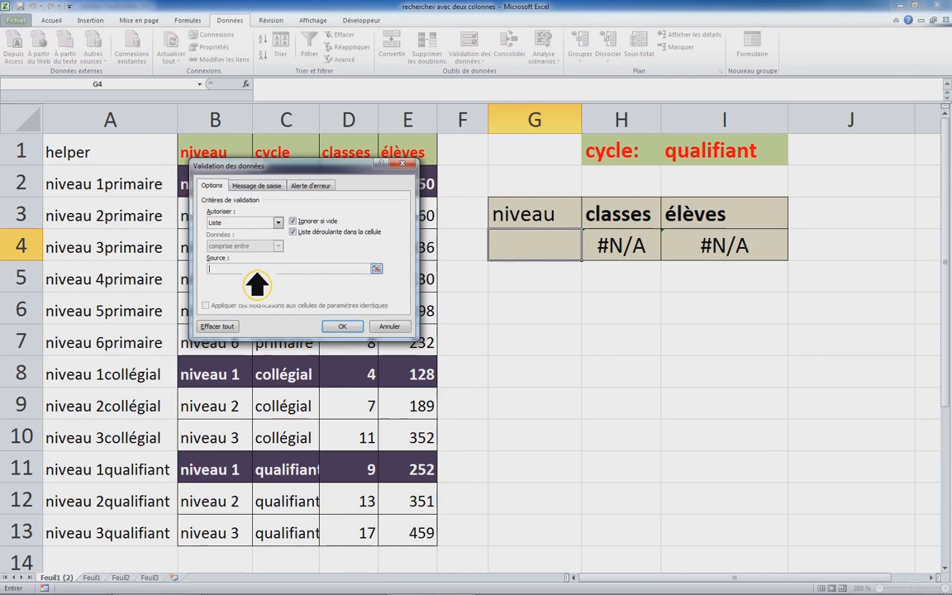
Set the list source for G4 to the primaire niveaux in $B$2:$B$7 and apply the validation
left_click(360, 328)
left_click(462, 324)
left_click(375, 268)
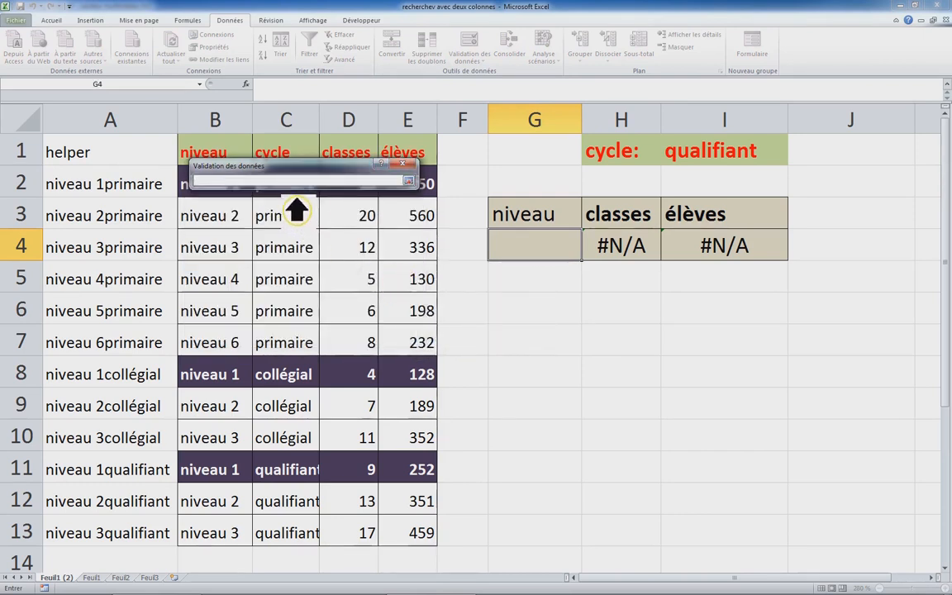
left_click_drag(280, 154, 502, 149)
left_click_drag(223, 185, 233, 355)
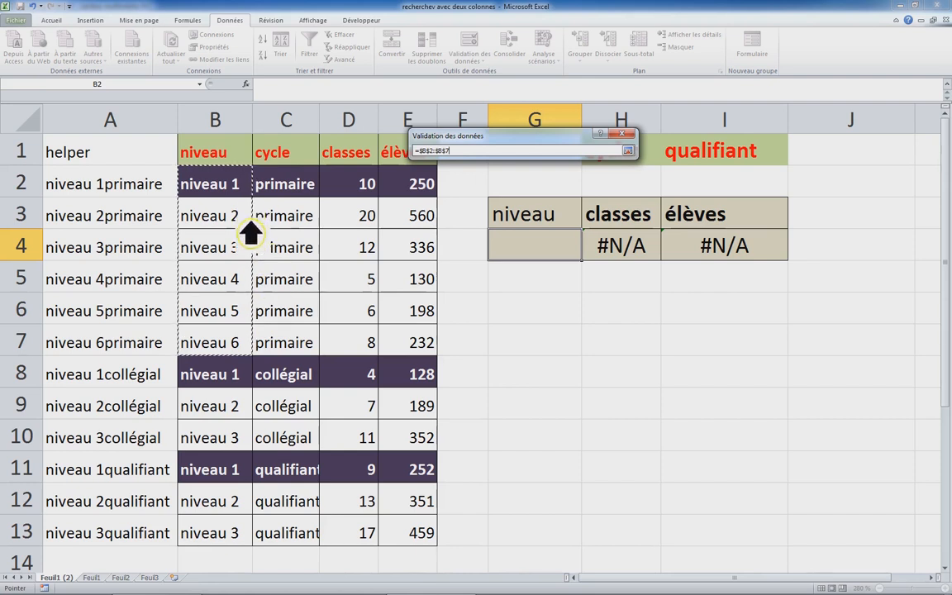
left_click(628, 150)
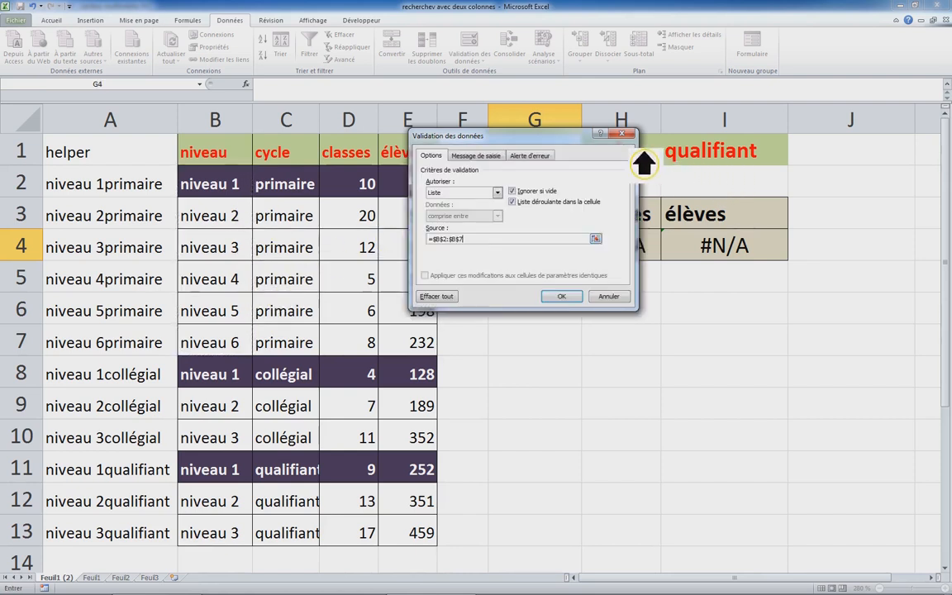
left_click(562, 296)
left_click(574, 249)
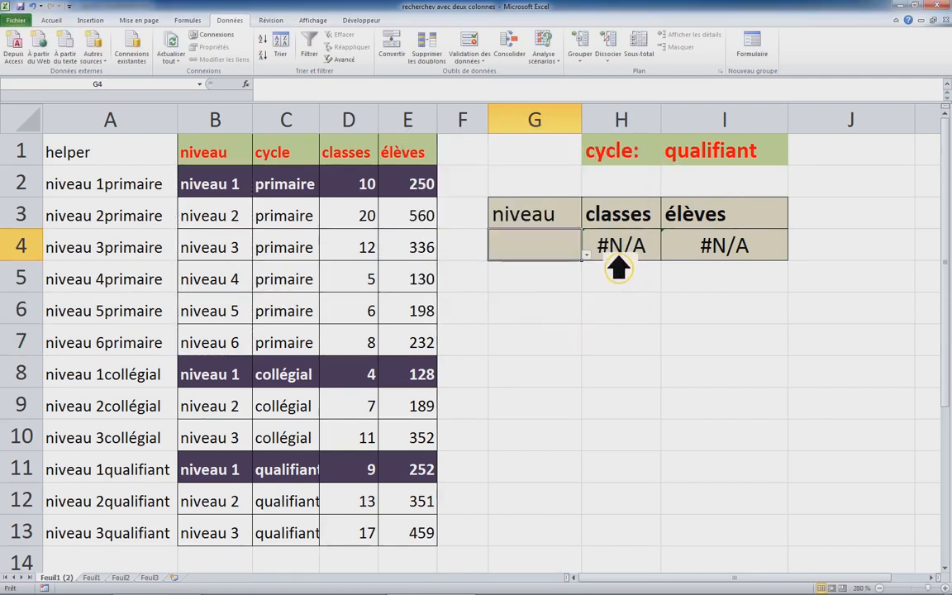
Test the G4 drop-down list with niveau 1, niveau 2 and niveau 4, and finish on niveau 3
left_click(586, 255)
left_click(547, 274)
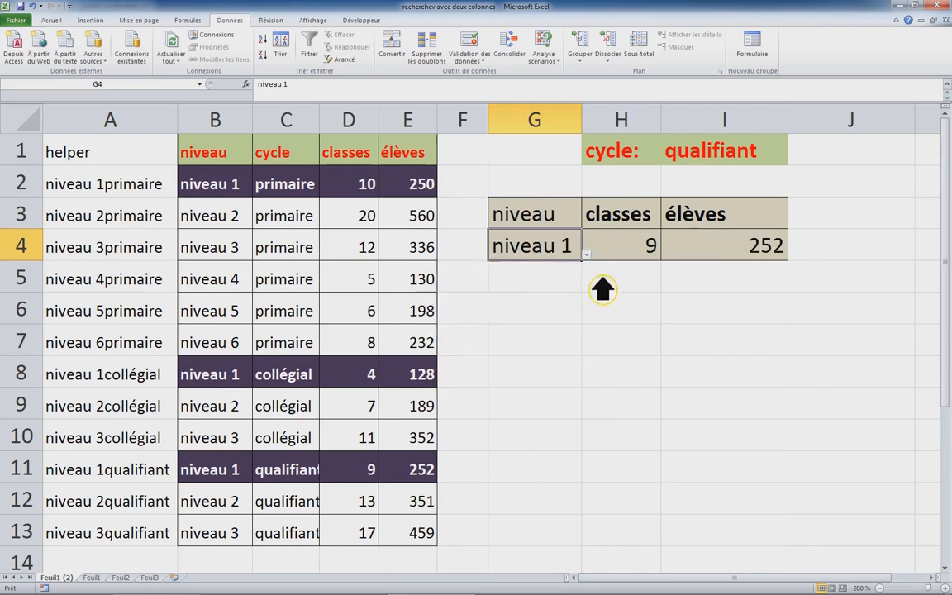
left_click(586, 254)
left_click(553, 294)
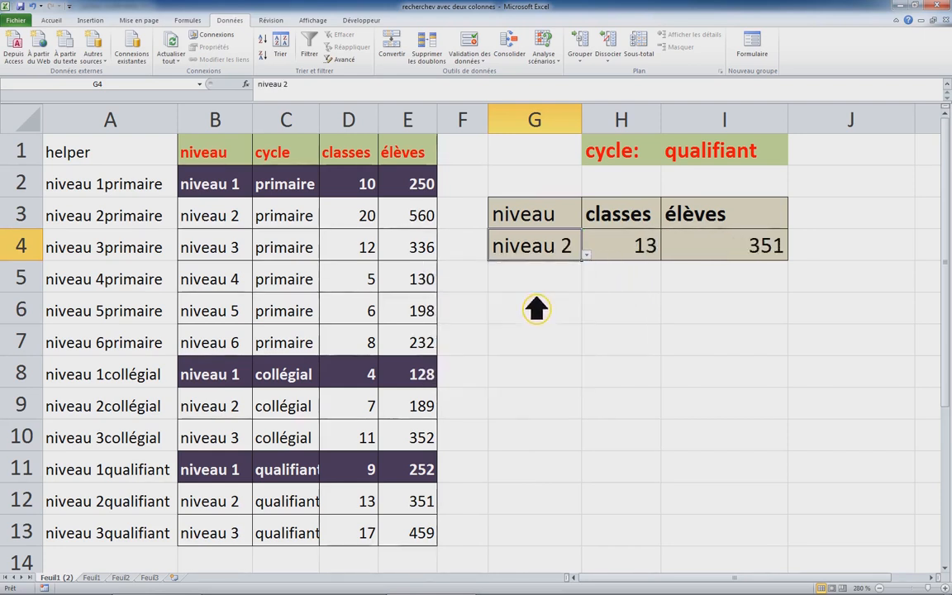
left_click(585, 254)
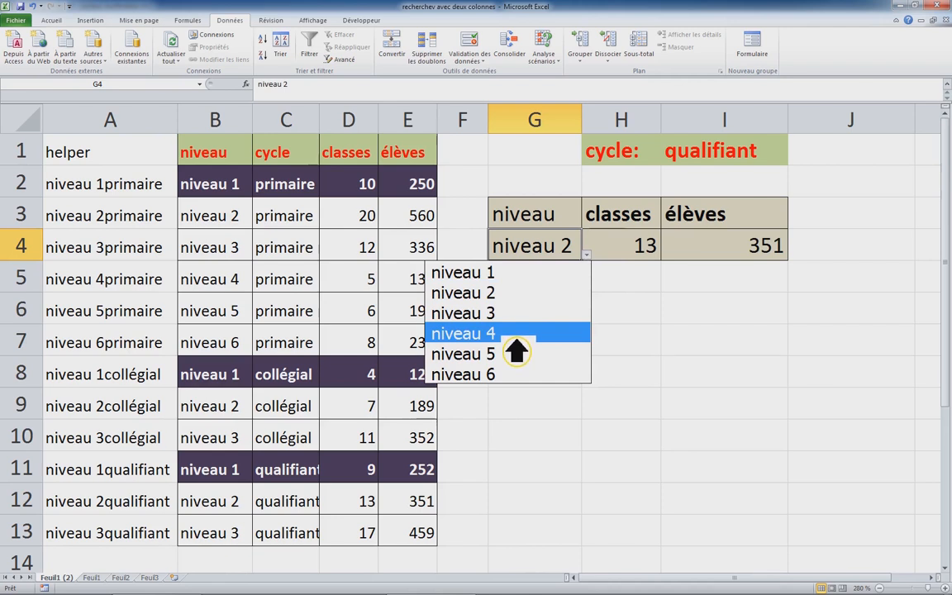
left_click(531, 334)
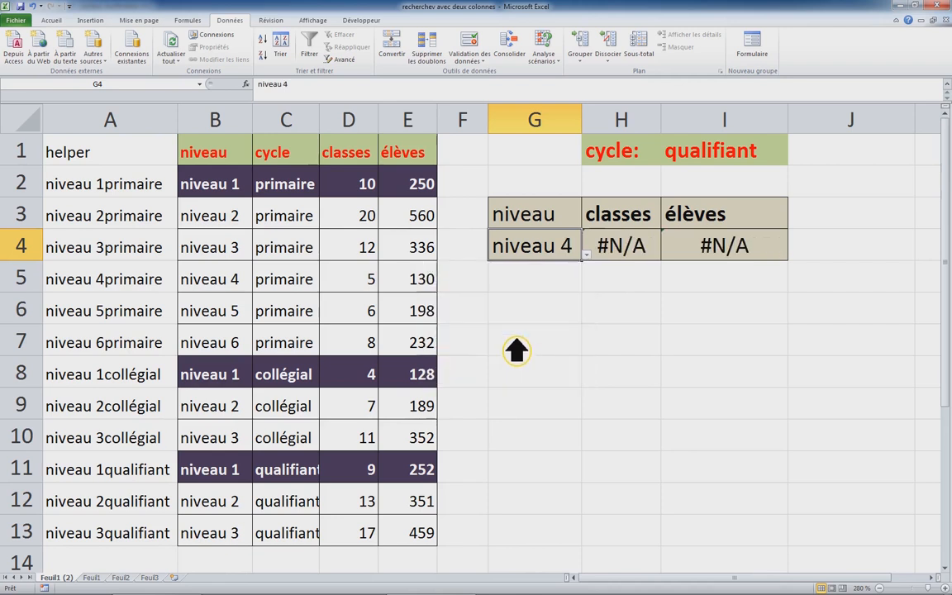
left_click(586, 255)
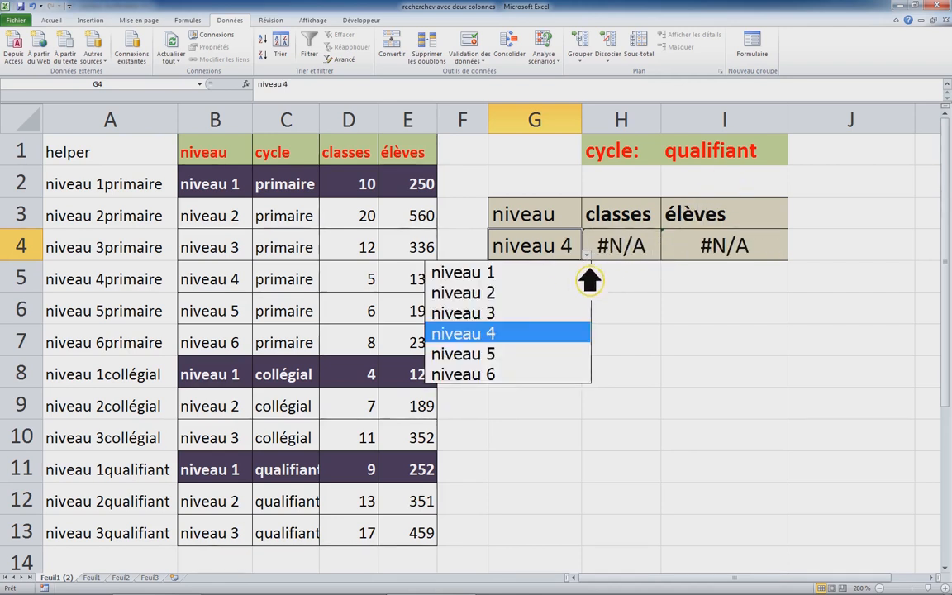
left_click(522, 312)
left_click(648, 318)
Clear the cycle in I1 and build a cycle list in G6:G8 with references to C2, C8 and C11
left_click(703, 155)
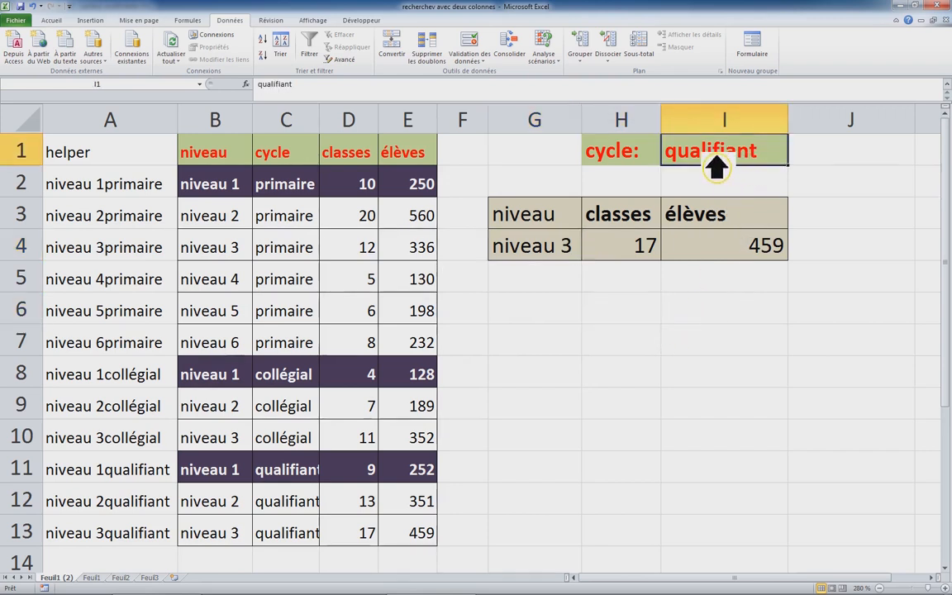
key("Delete")
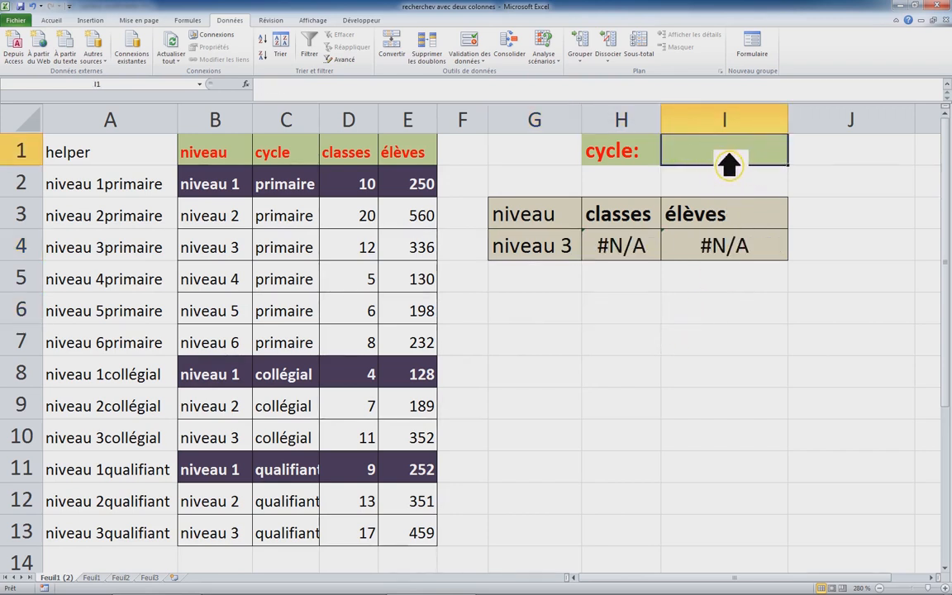
left_click(566, 316)
type("=")
left_click(291, 183)
key("Return")
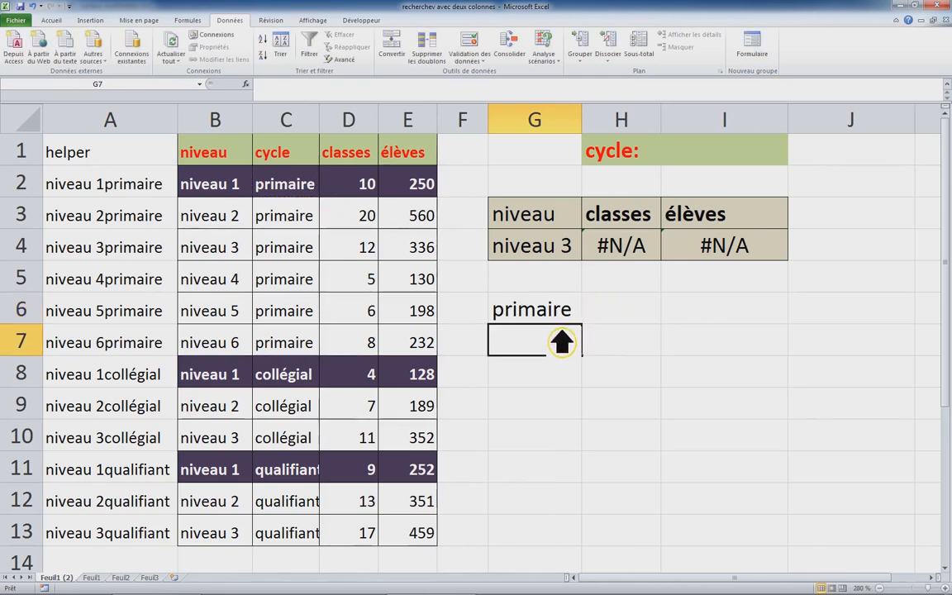
type("=")
left_click(281, 372)
key("Return")
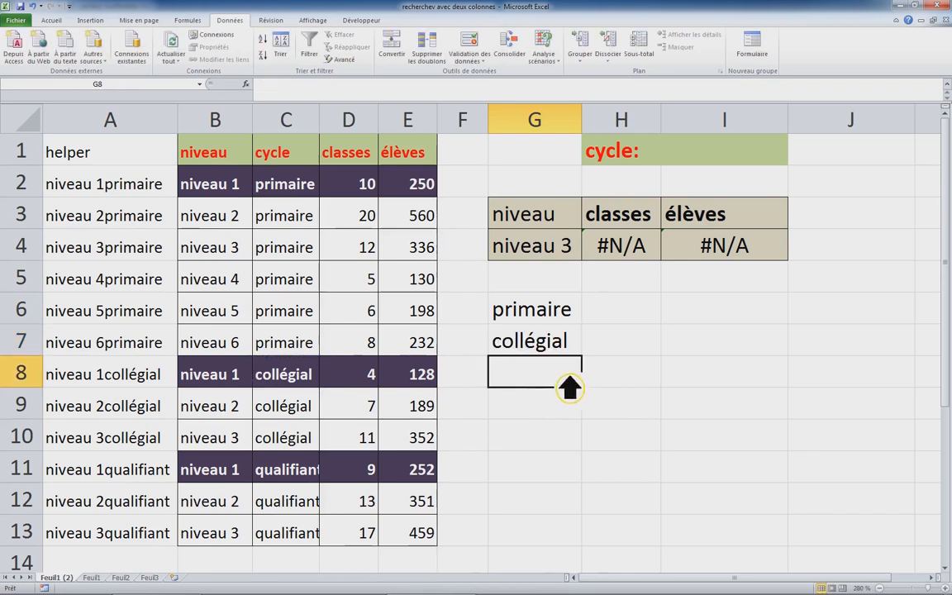
type("=")
left_click(285, 475)
key("Return")
Replace the formulas in G6:G8 with their values only, in place
left_click_drag(531, 318, 537, 381)
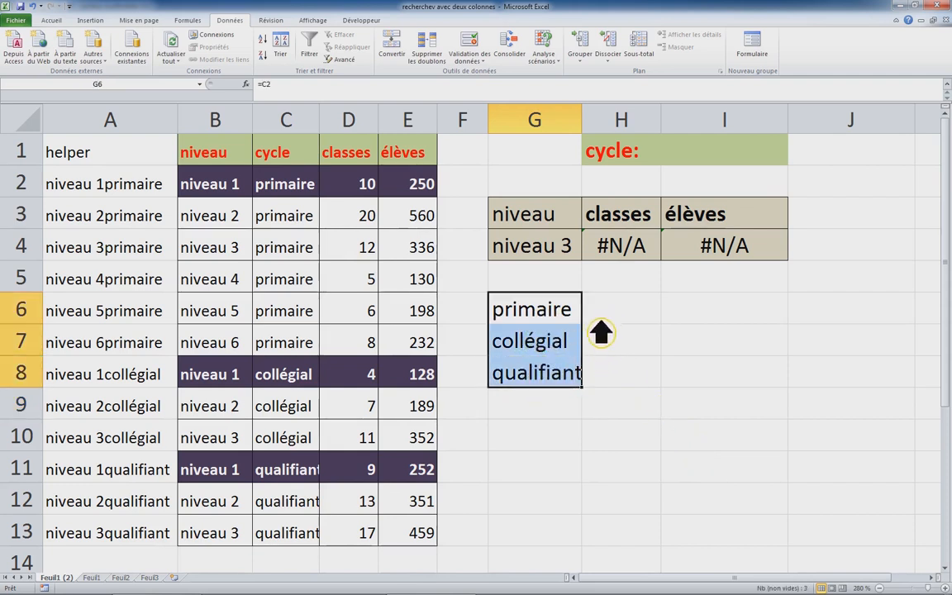
mouse_move(598, 329)
left_mouse_down()
mouse_move(669, 332)
mouse_move(582, 333)
left_mouse_up()
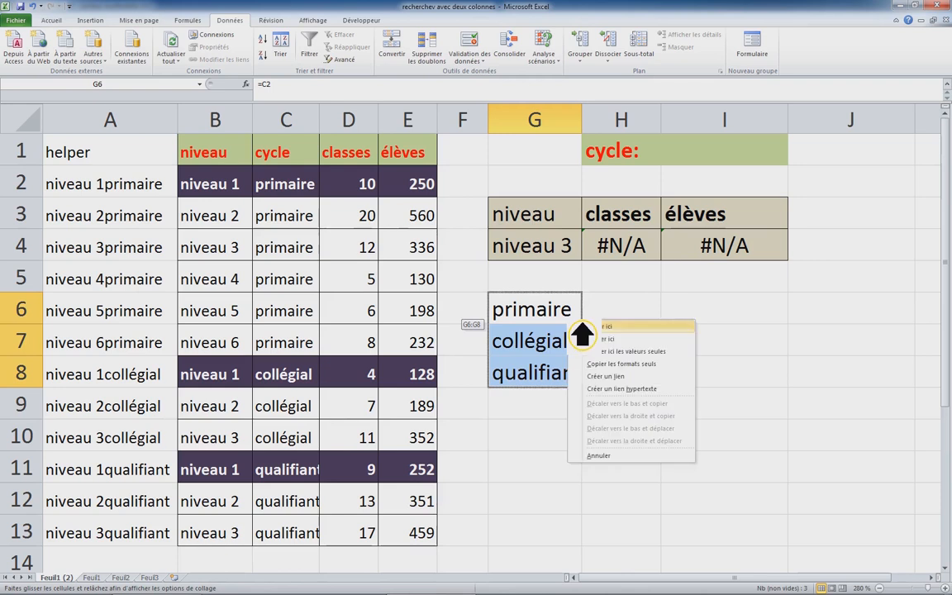
left_click(616, 351)
left_click(686, 338)
left_click_drag(537, 309, 563, 380)
Add a list data validation to the cycle cell I1 with G6:G8 as its source
left_click(724, 163)
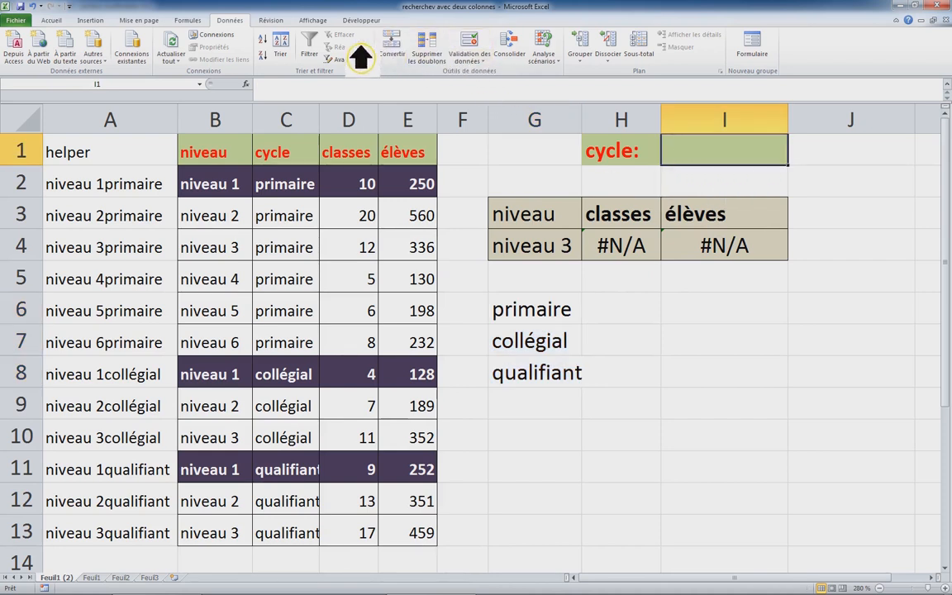
left_click(469, 56)
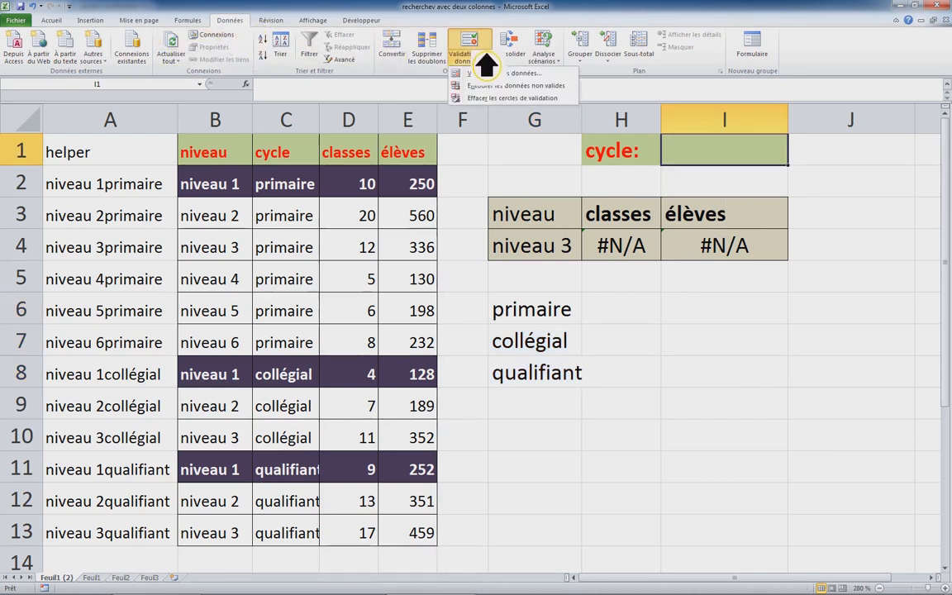
left_click(488, 73)
left_click(496, 193)
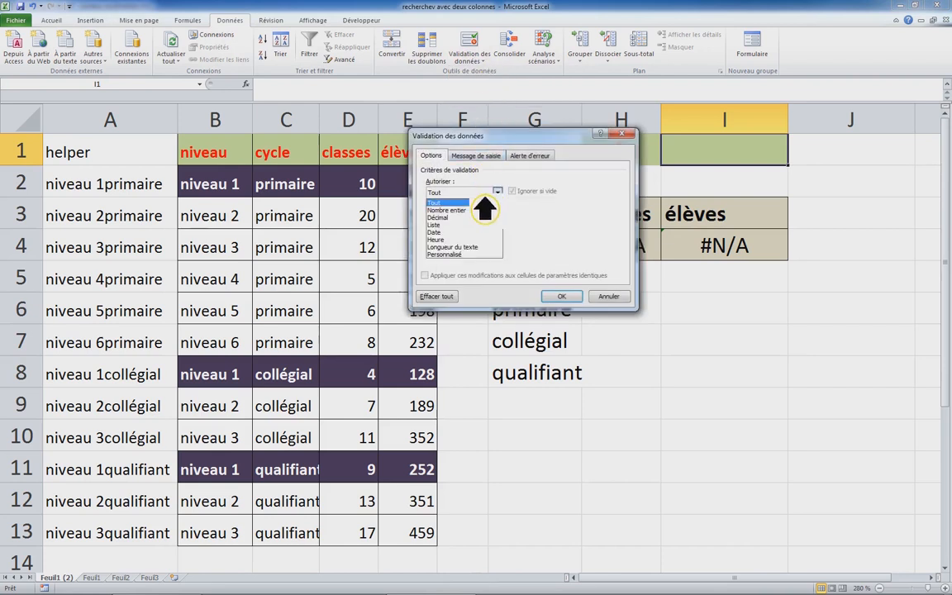
left_click(463, 224)
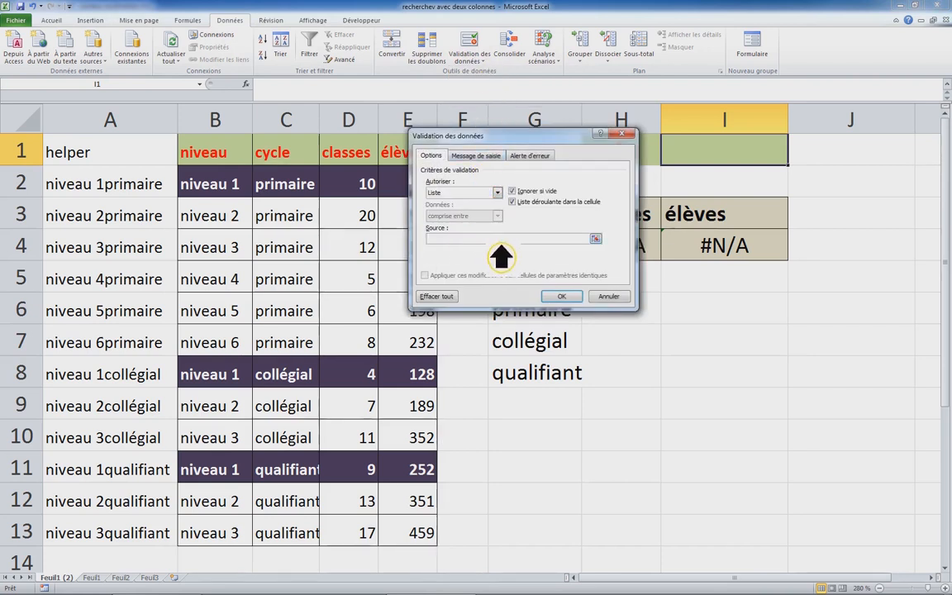
left_click(595, 239)
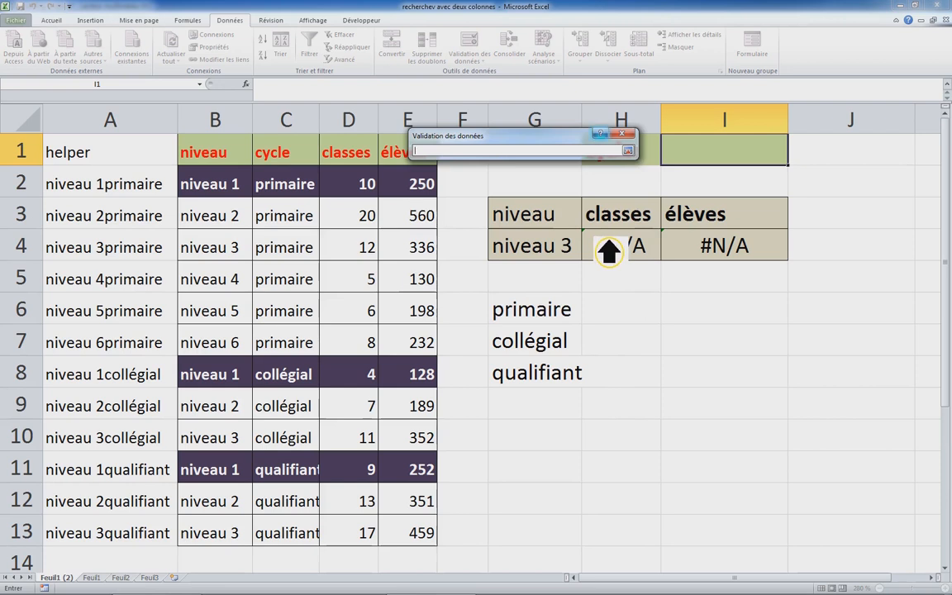
left_click_drag(551, 321, 550, 379)
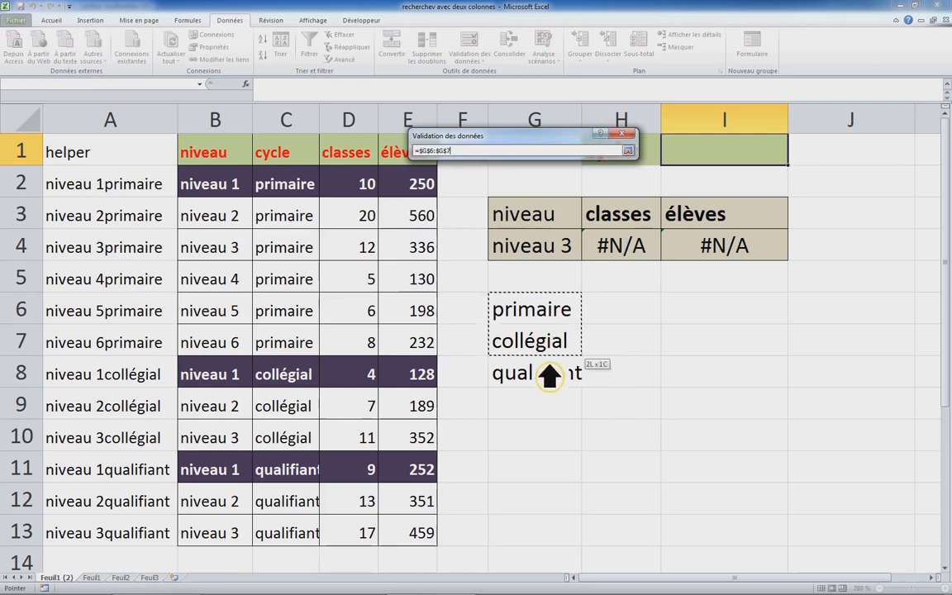
left_click(627, 151)
left_click(568, 298)
left_click(707, 307)
Select collégial as the cycle in I1 from its drop-down list
left_click(685, 148)
left_click(794, 161)
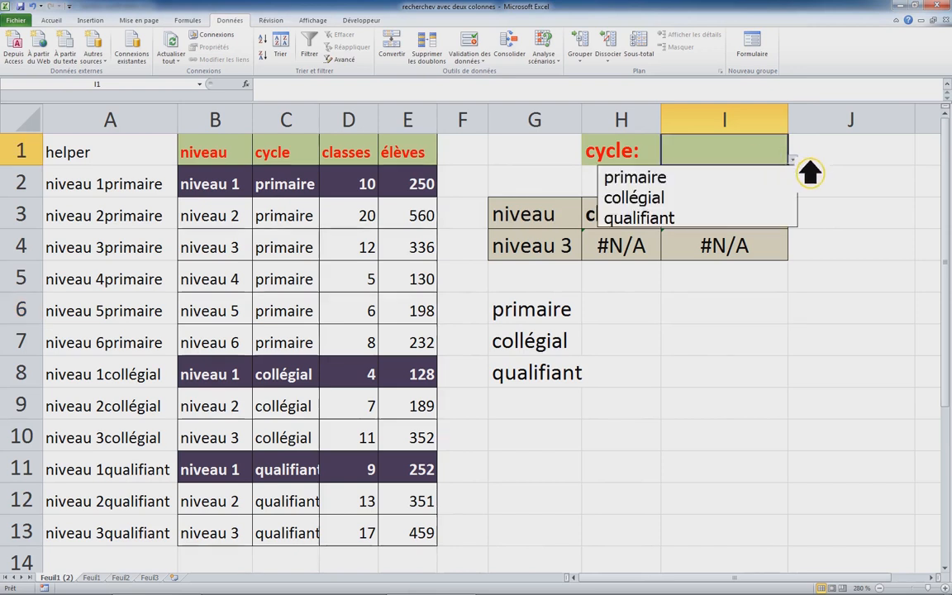
left_click(726, 198)
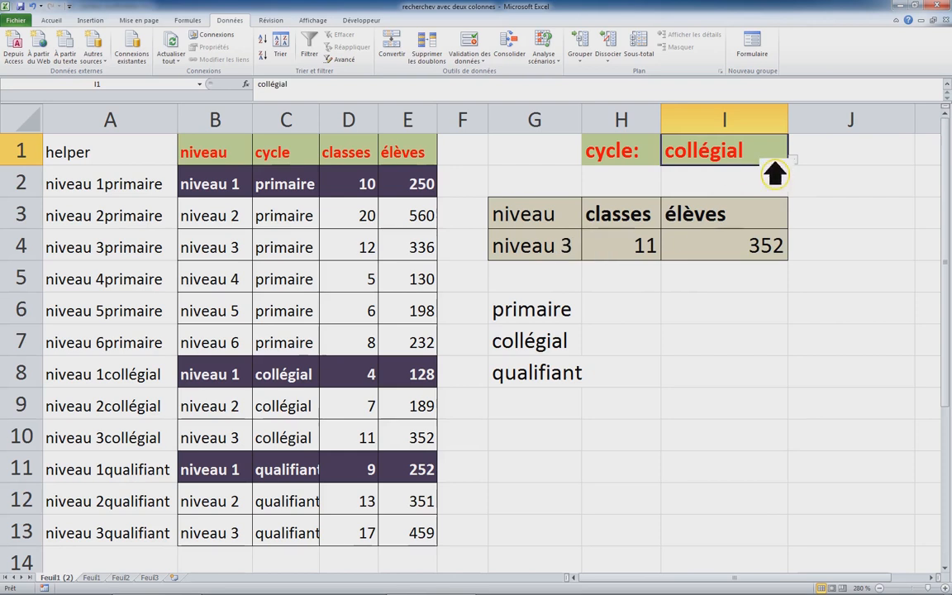
Choose qualifiant as the cycle in I1 and niveau 6 as the niveau in G4 from their drop-down lists
left_click(812, 163)
left_click(764, 161)
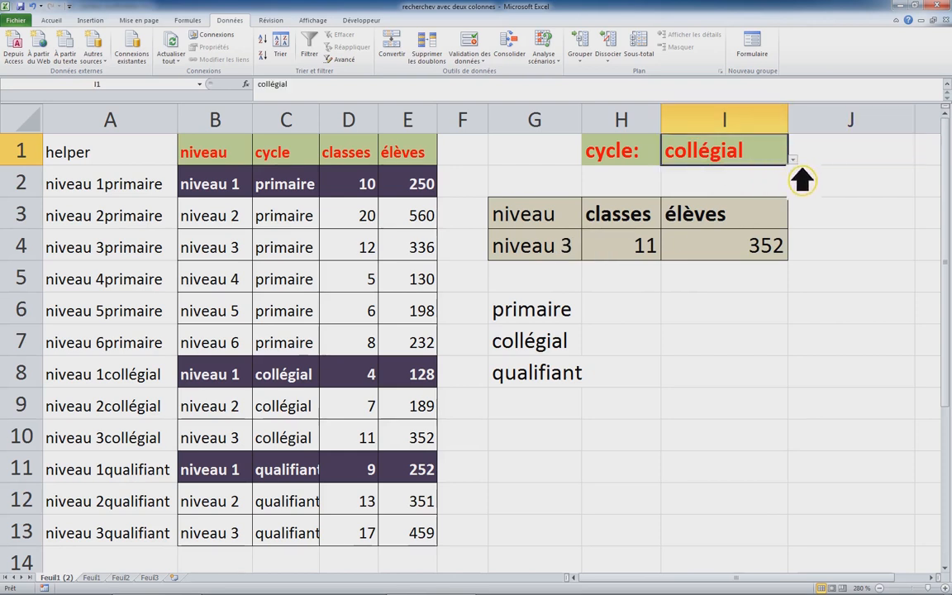
left_click(793, 160)
left_click(707, 219)
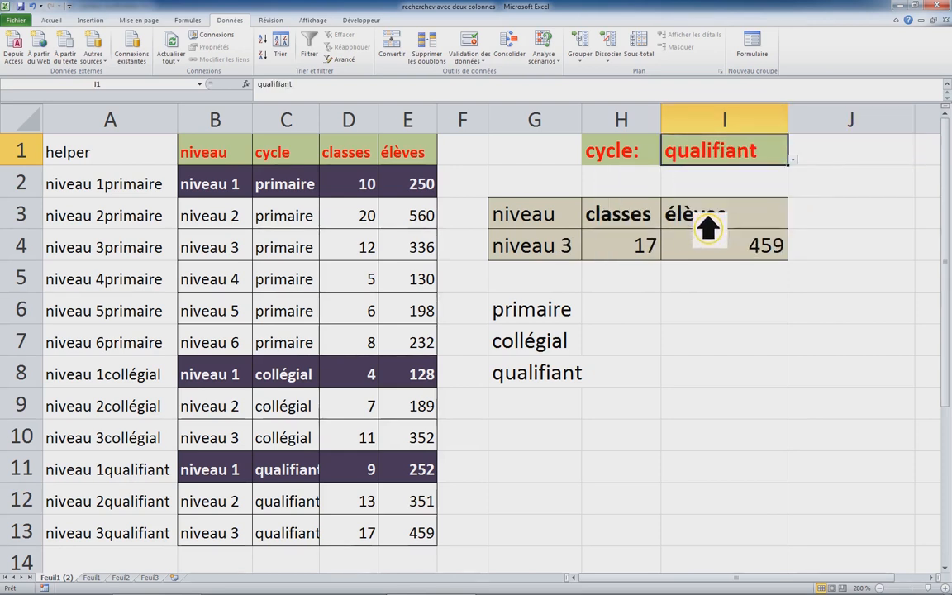
left_click(555, 255)
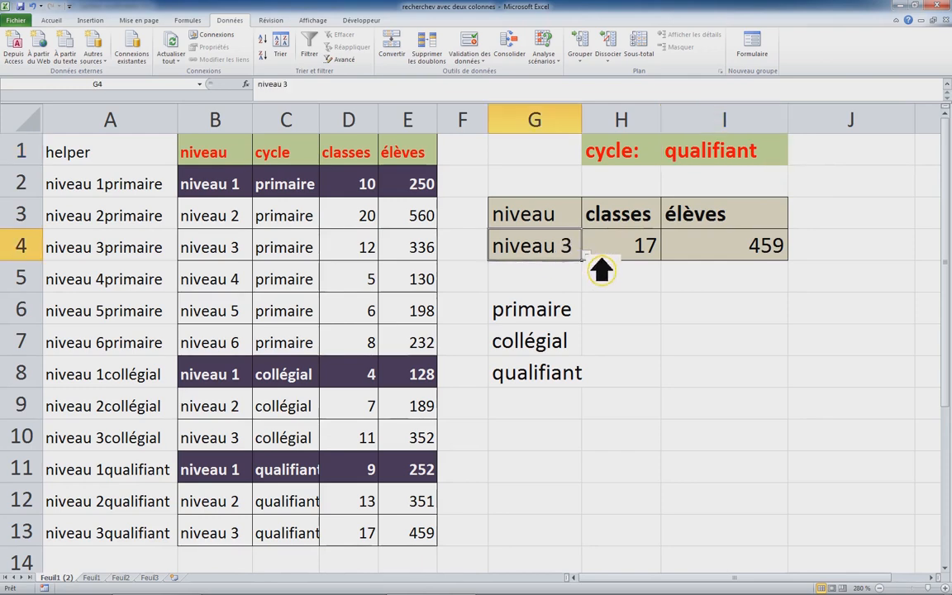
left_click(586, 255)
left_click(524, 373)
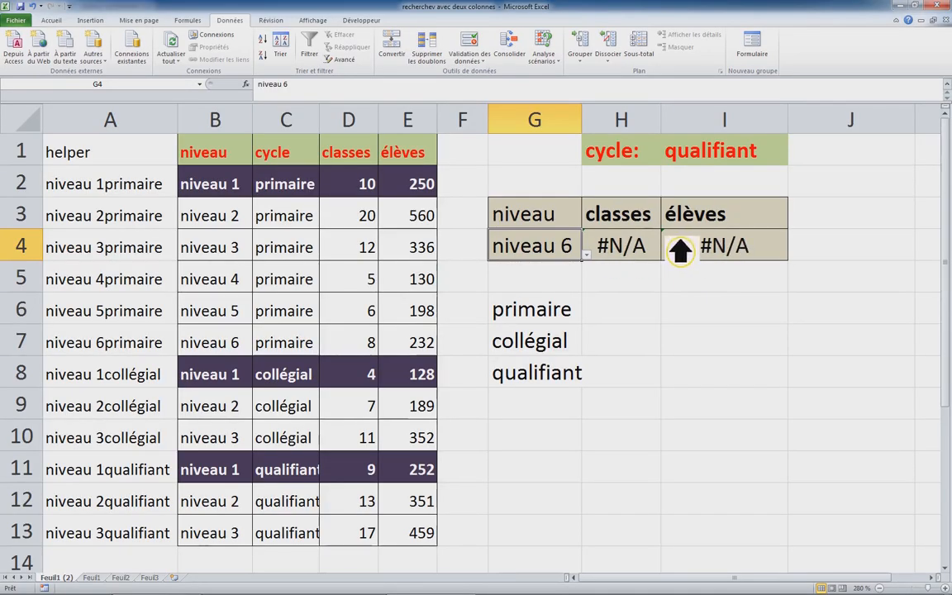
Wrap the classes lookup in H4 in an error check: =SIERREUR(RECHERCHEV(G4&I1;$A$1:$E$13;4;0);"")
left_click(631, 251)
left_click(703, 252)
left_click(643, 256)
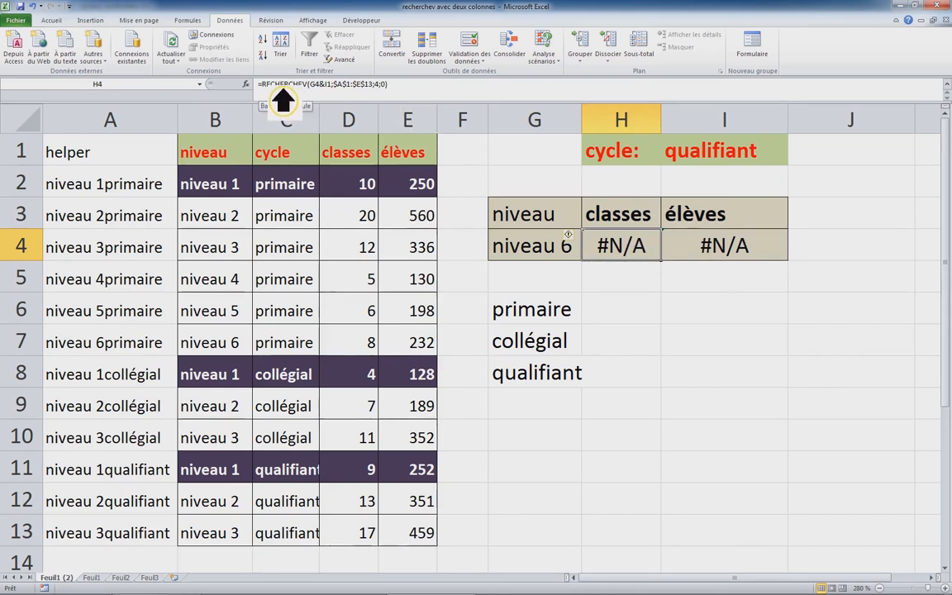
left_click_drag(279, 100, 485, 100)
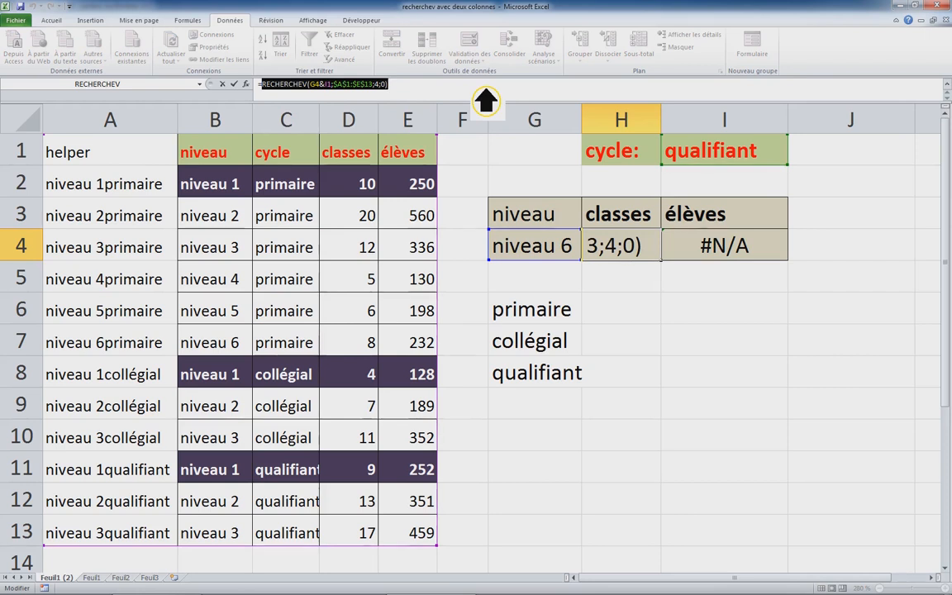
key("Delete")
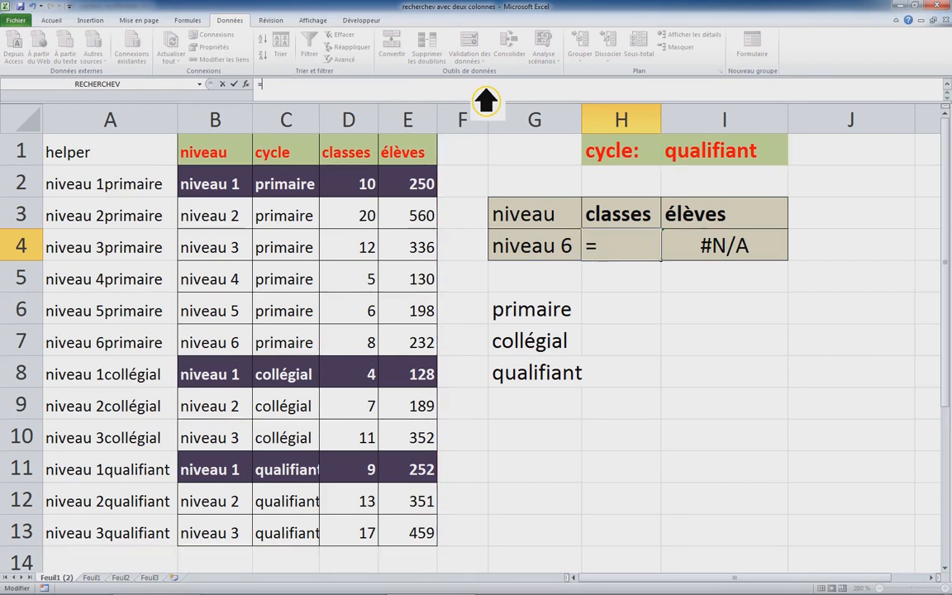
type("sie")
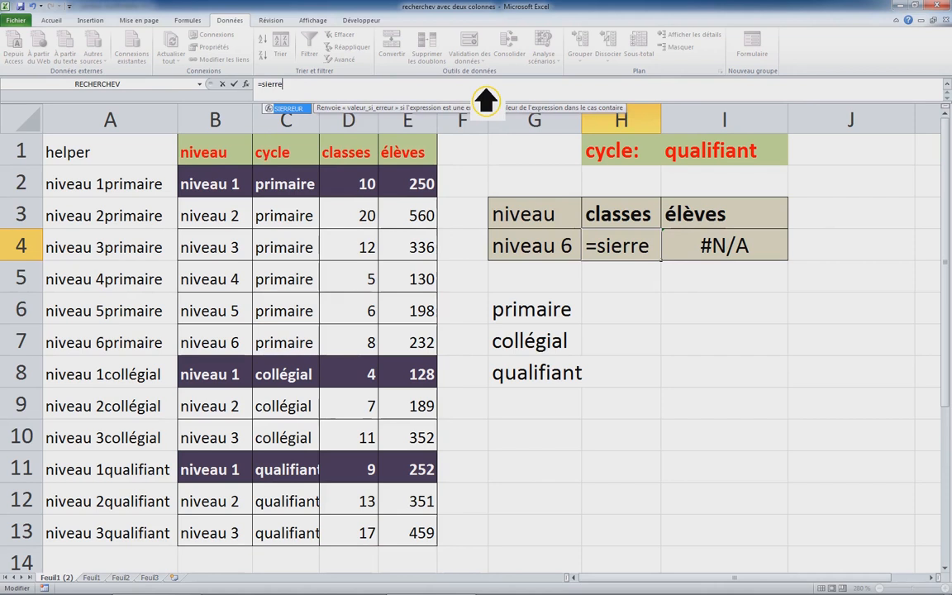
type("rre")
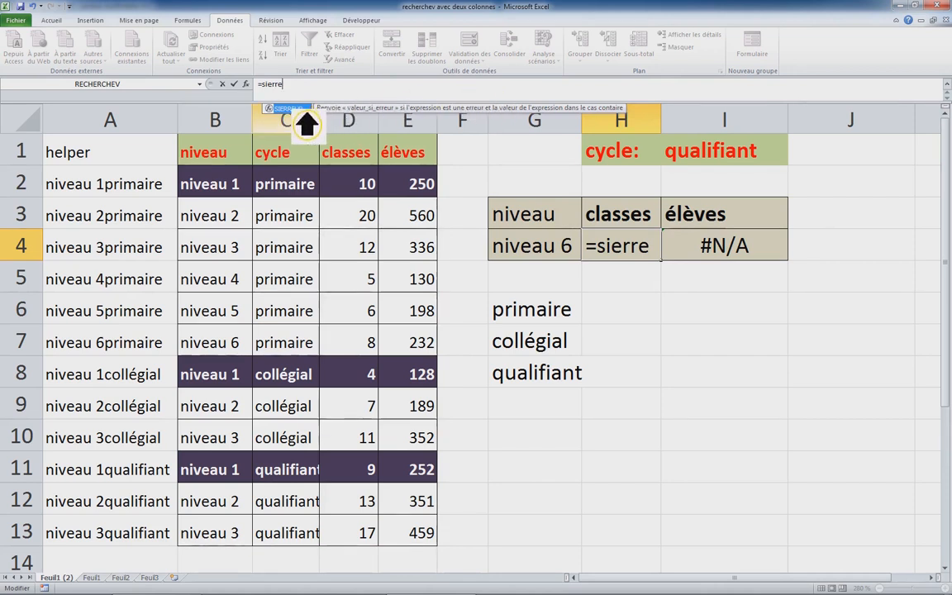
double_click(299, 109)
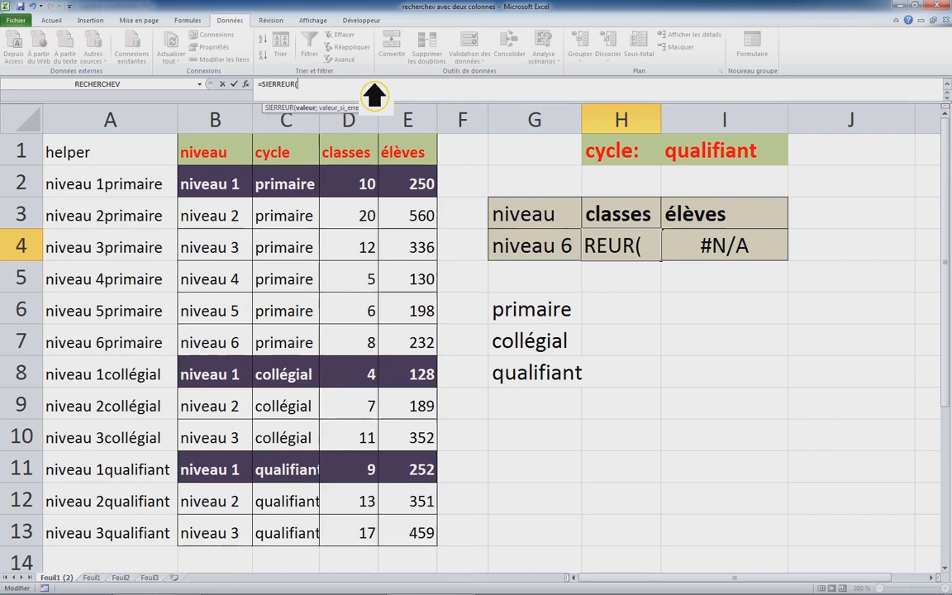
type("RECHERCHEV(G4&$I$1;$A$1:$E$13;4;0)")
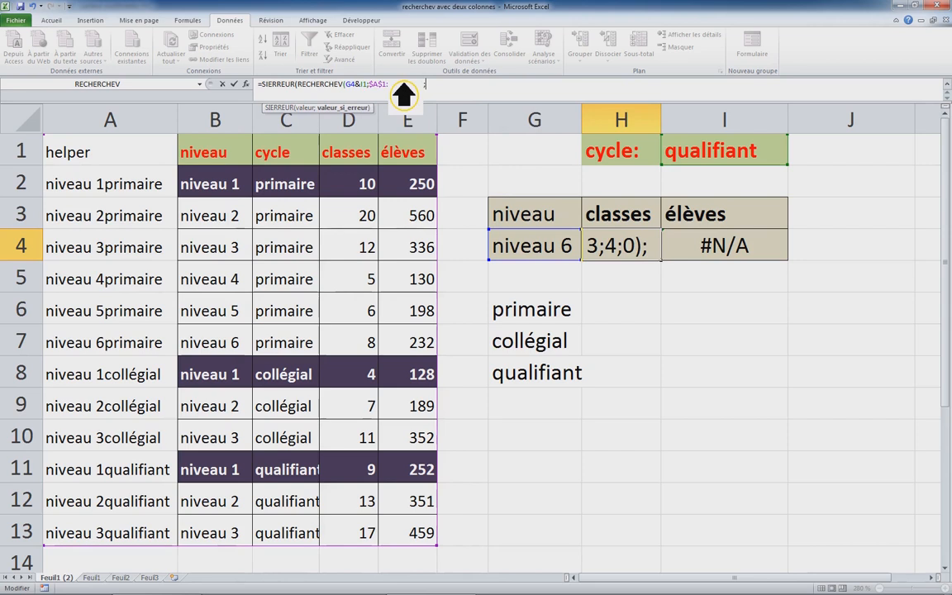
type(";\"\"")
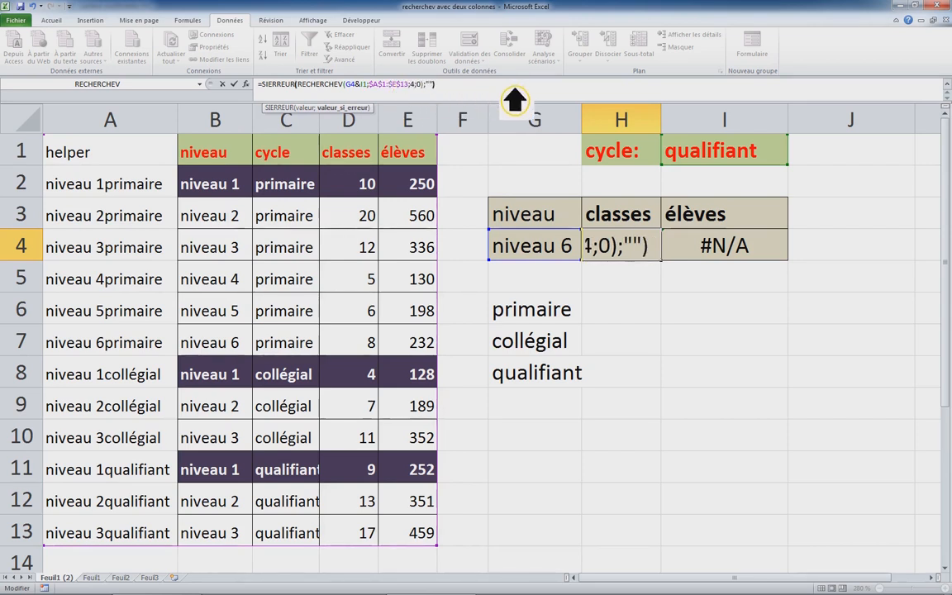
key("Return")
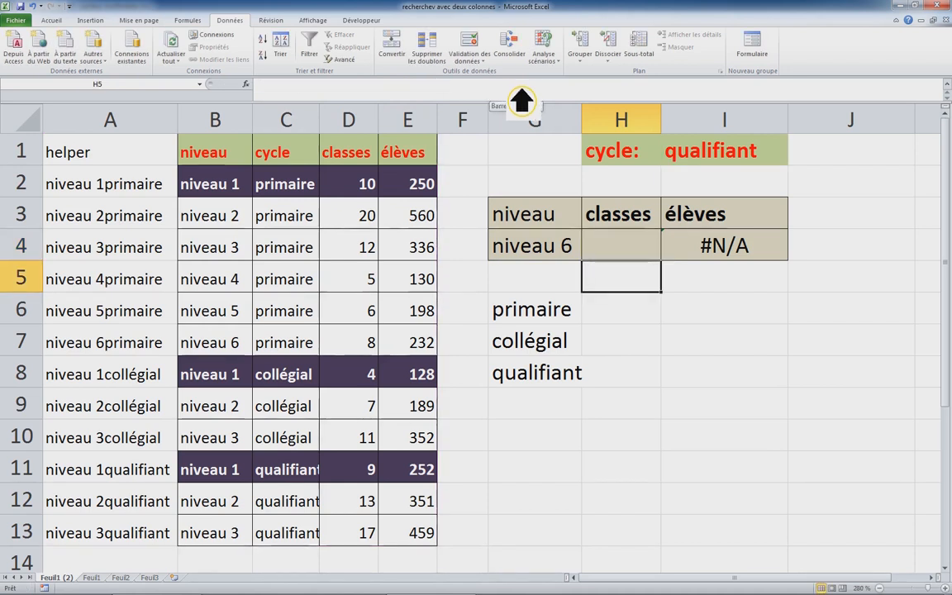
left_click(644, 257)
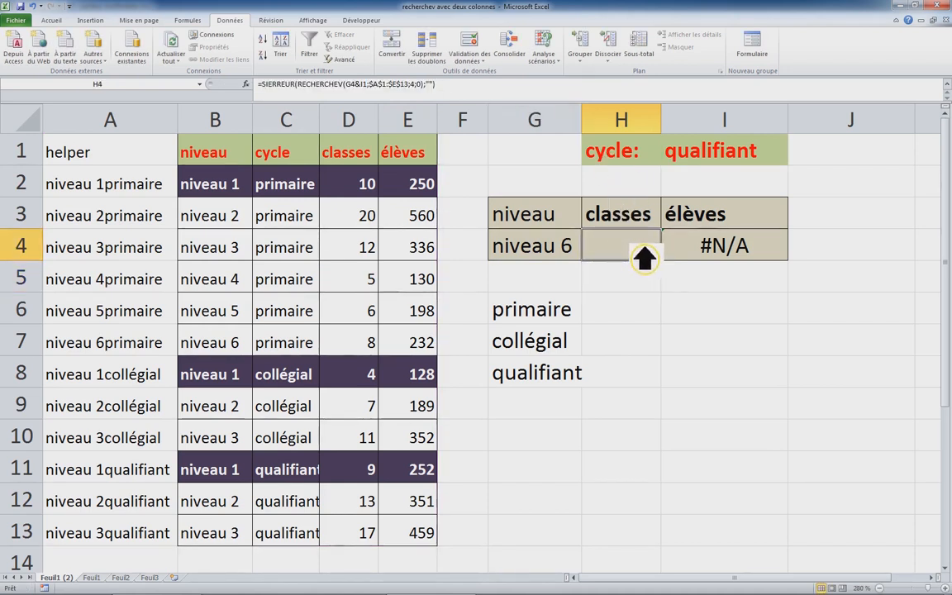
Wrap the élèves lookup in I4 in SIERREUR with "" as the error value: =SIERREUR(RECHERCHEV(G4&I1;$A$1:$E$13;5;0);"")
left_click(724, 257)
double_click(724, 257)
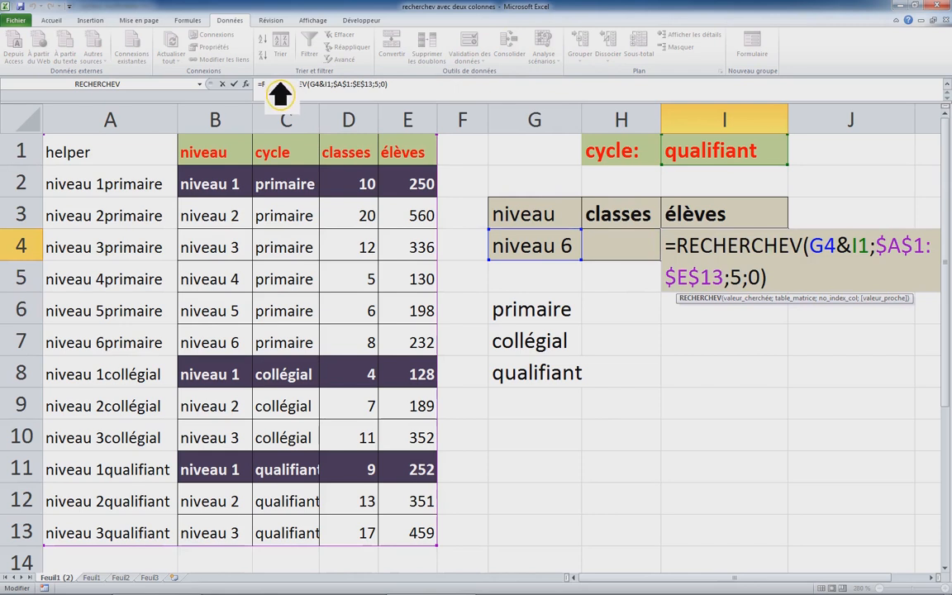
left_click_drag(259, 85, 485, 97)
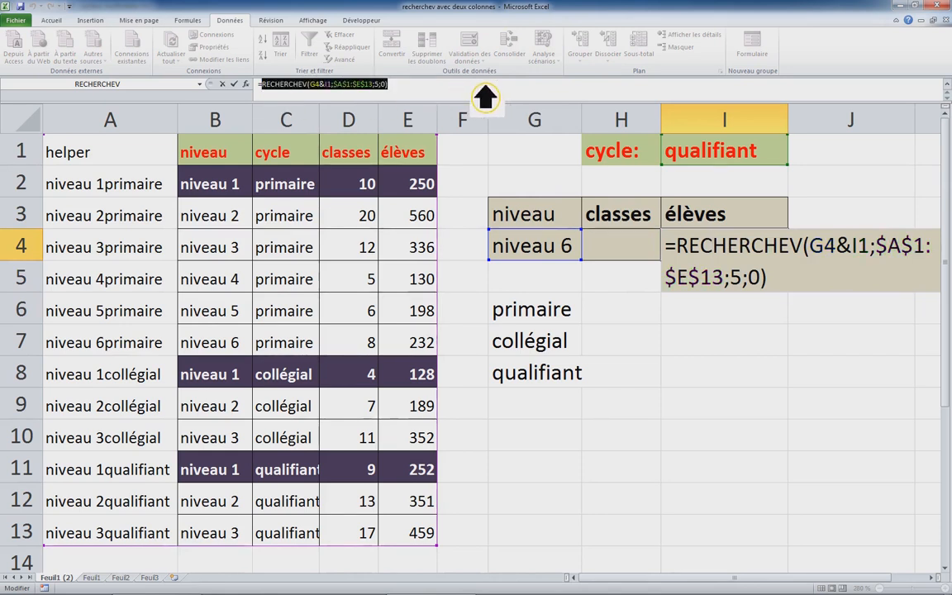
left_click(273, 96)
type("sierreur")
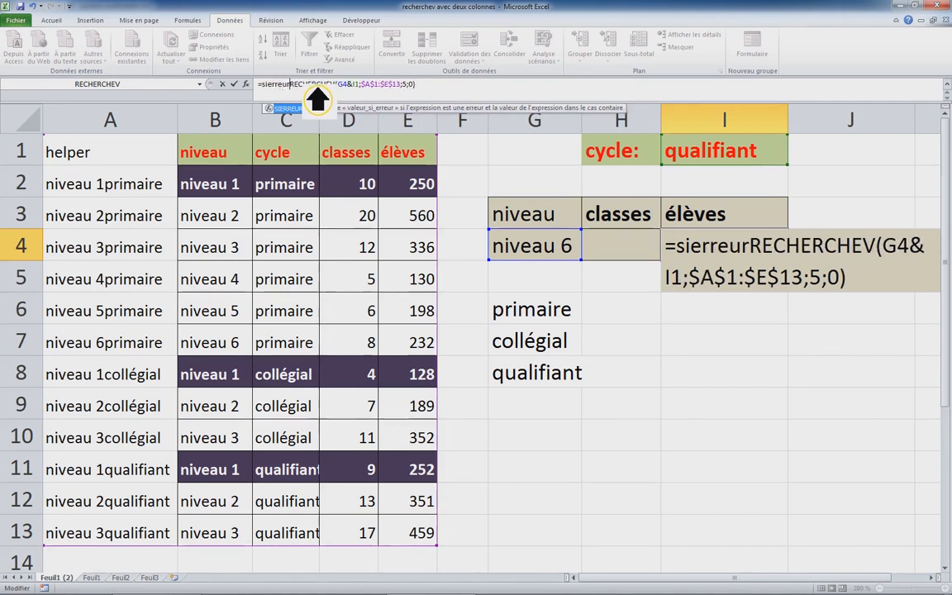
type("(")
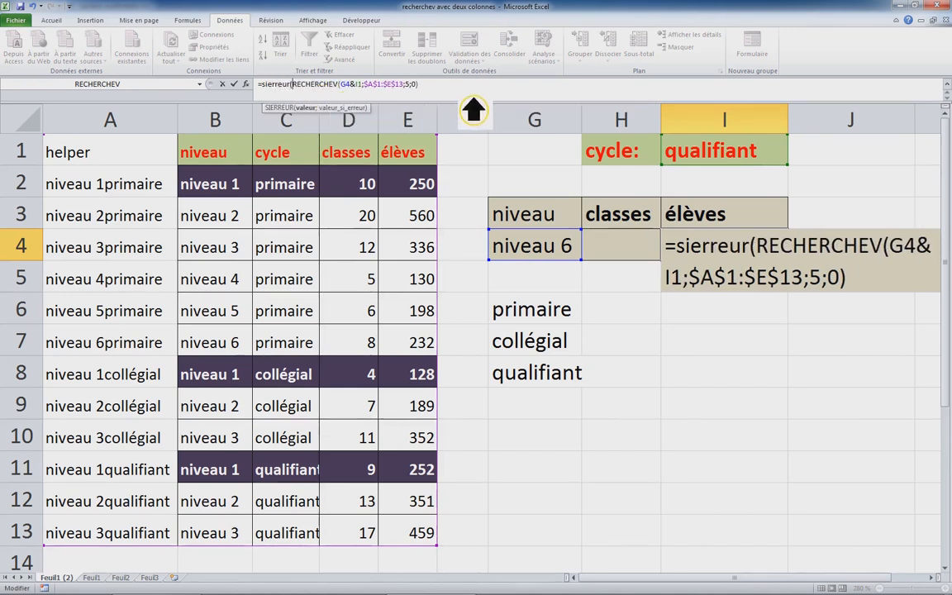
left_click(455, 95)
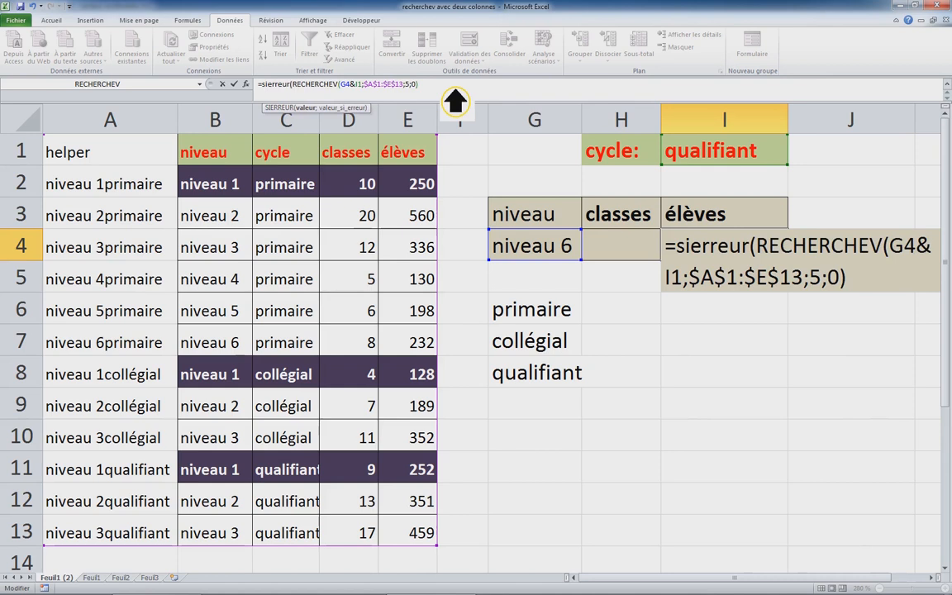
type(";")
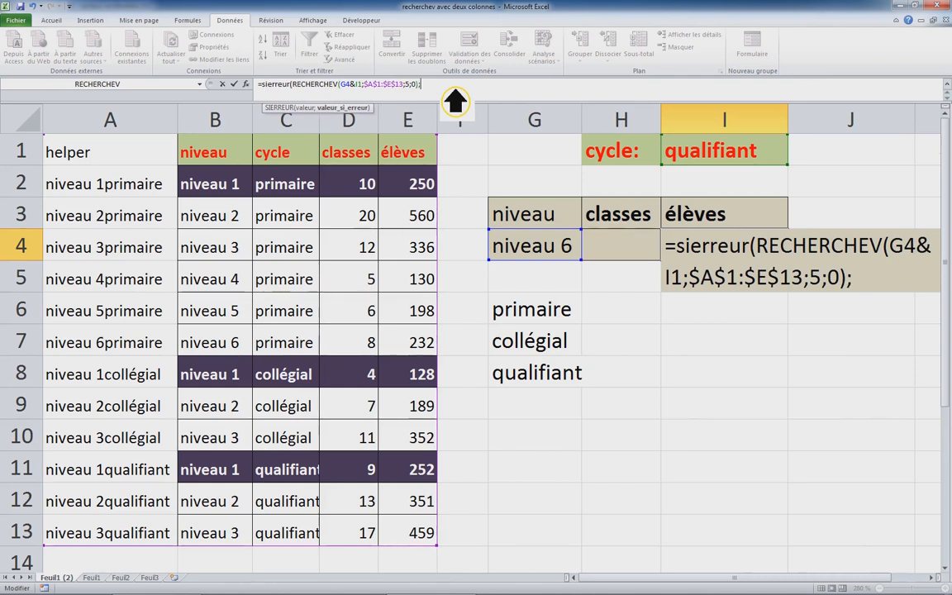
type("\"\"")
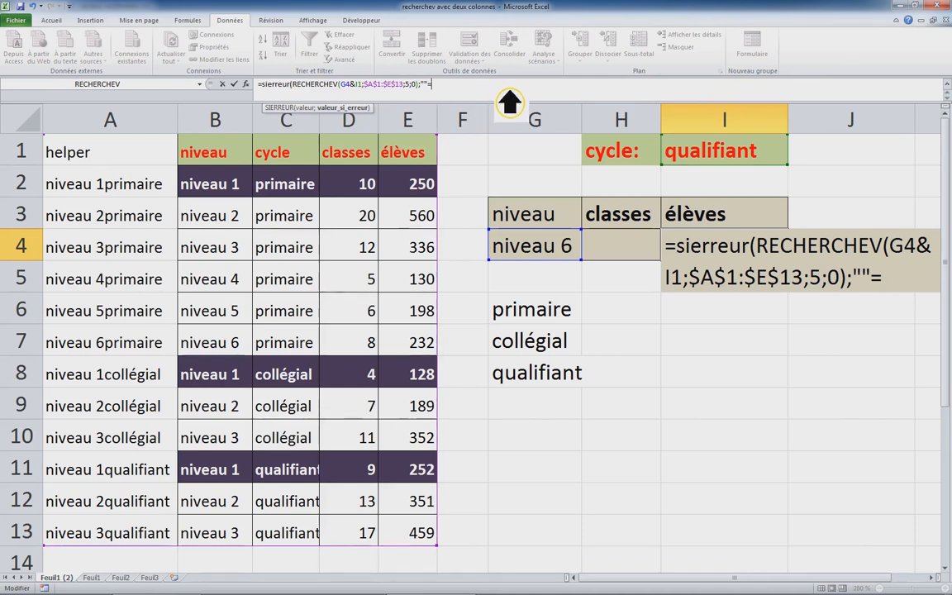
type(")")
key("Return")
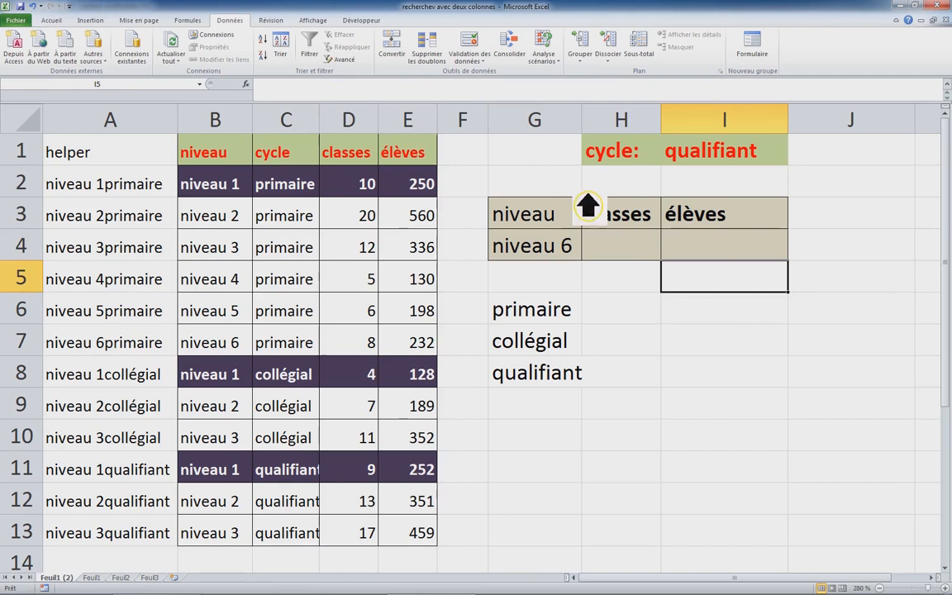
Switch the cycle in I1 to collégial and check the classes result in H4
left_click(676, 155)
left_click(792, 159)
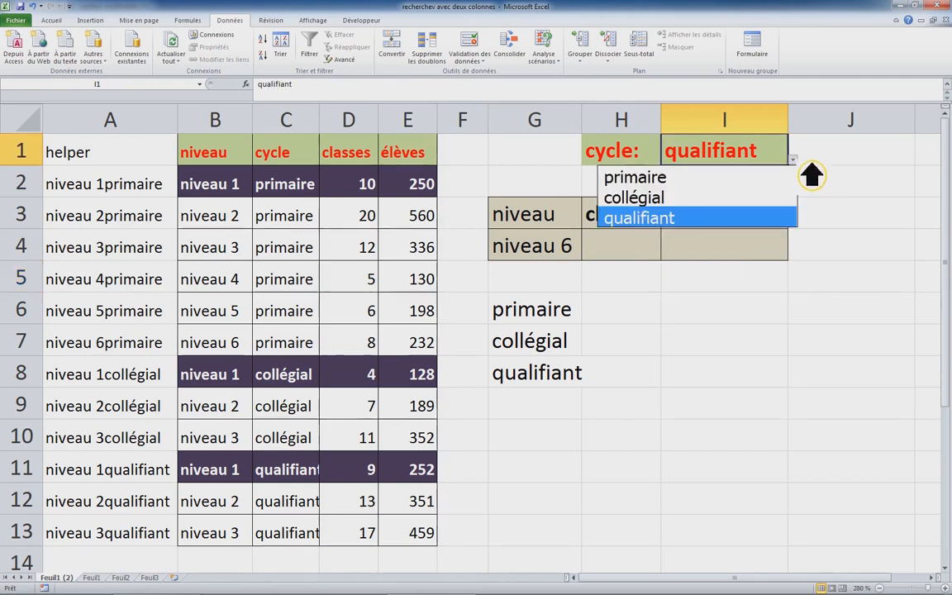
left_click(755, 197)
left_click(611, 243)
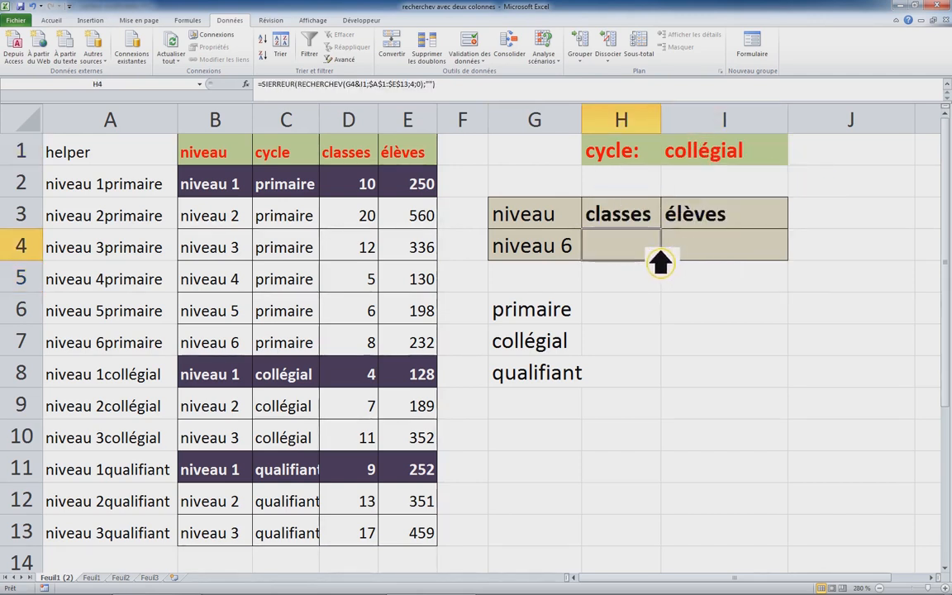
Test the lookup by choosing niveau 2 and after it niveau 3 from the drop-down list in G4
left_click(562, 248)
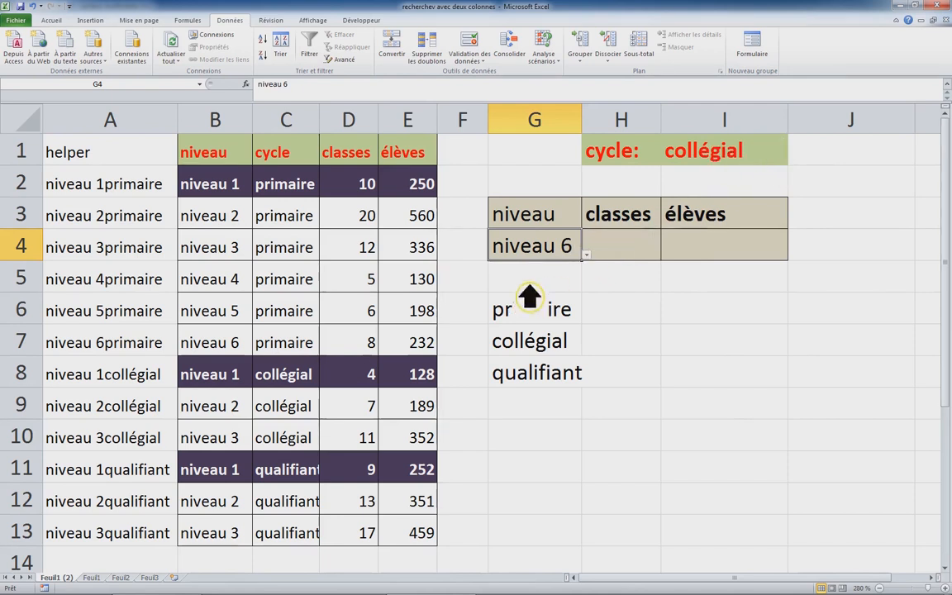
left_click(586, 255)
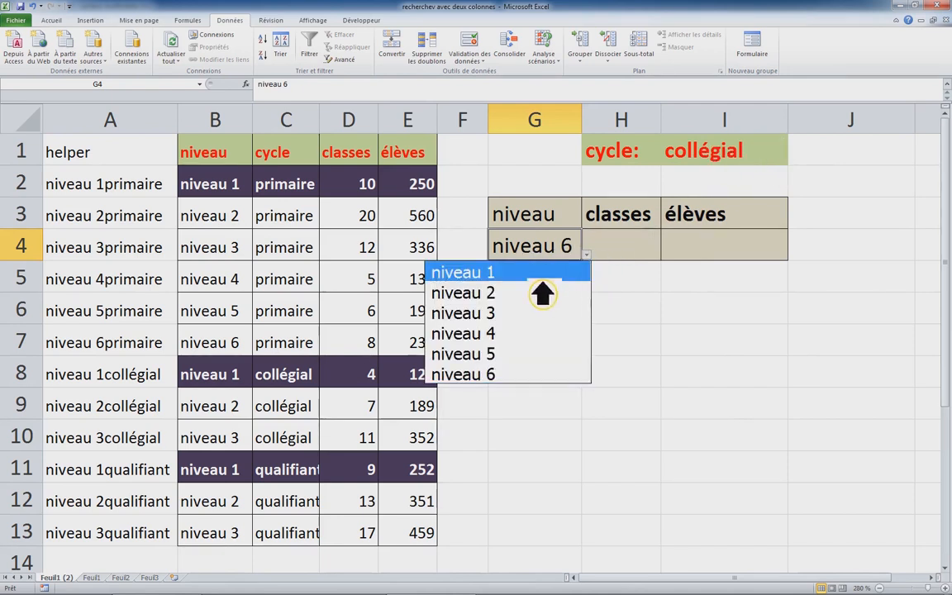
left_click(541, 292)
left_click(585, 256)
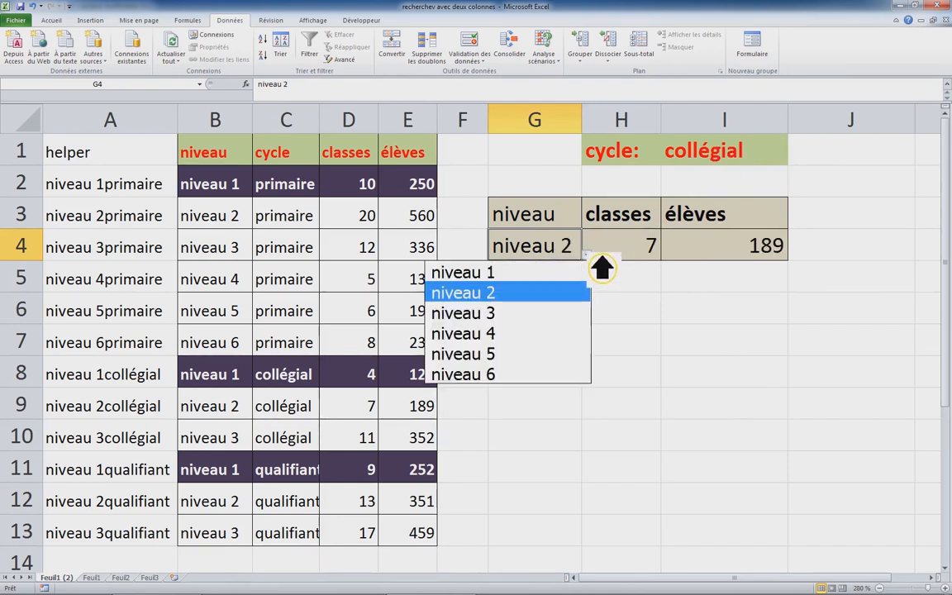
left_click(536, 316)
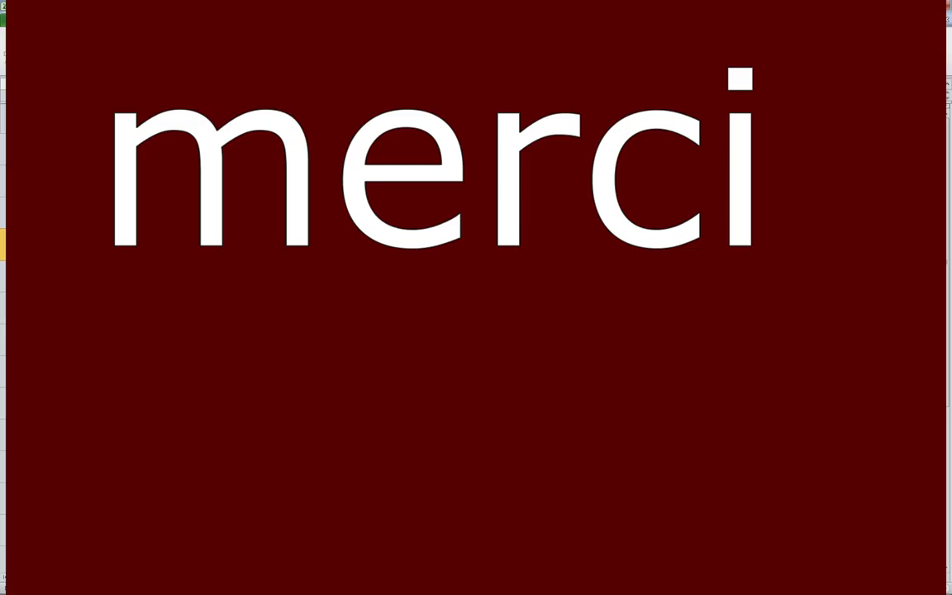